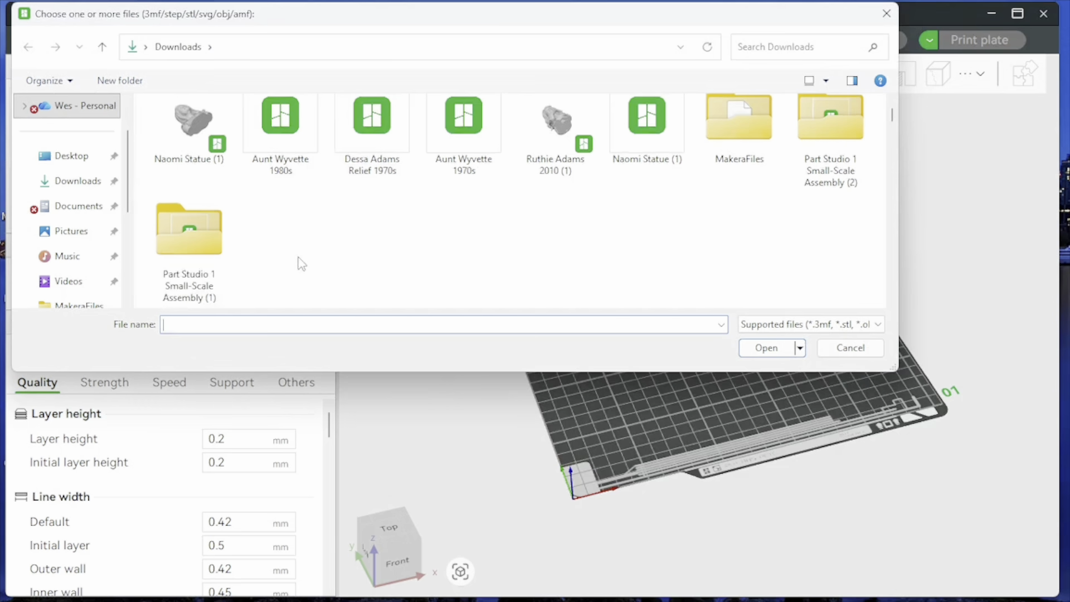
# Step: Import the Part 1 Top Frame file from the Part Studio 1 Small-Scale Assembly (2) folder in Downloads
pyautogui.scroll(-1, 298, 265)
pyautogui.scroll(2, 299, 265)
pyautogui.doubleClick(825, 134)
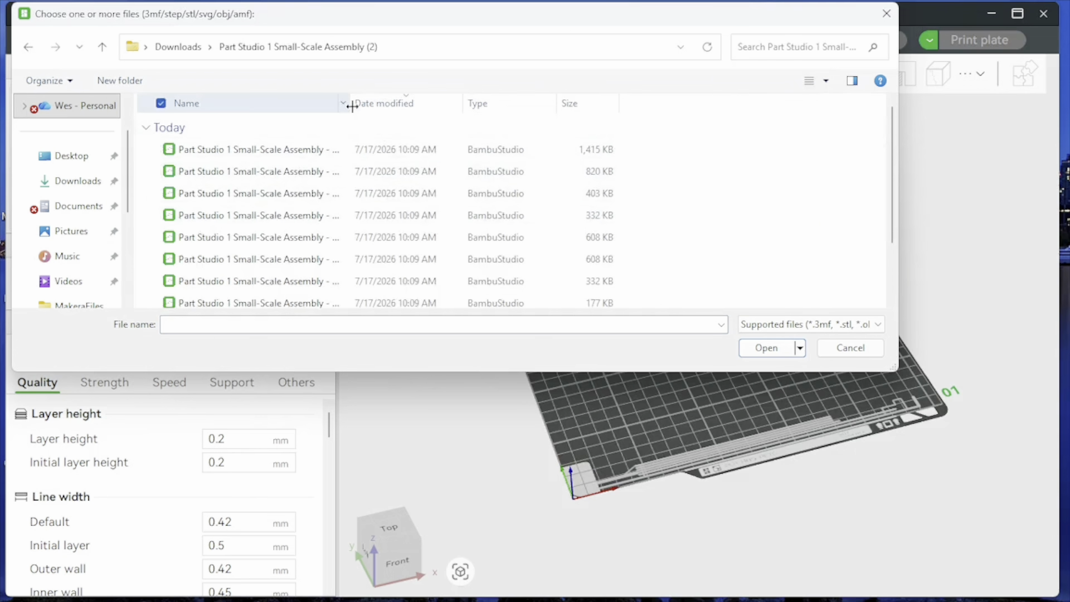
pyautogui.moveTo(350, 103); pyautogui.dragTo(537, 104)
pyautogui.scroll(-1, 405, 178)
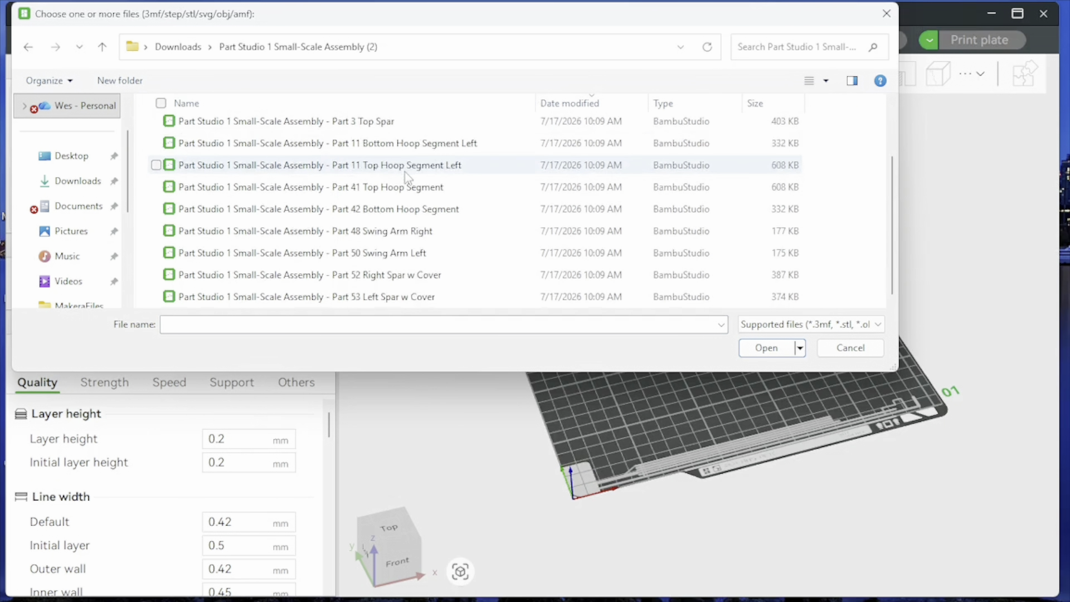
pyautogui.scroll(1, 382, 178)
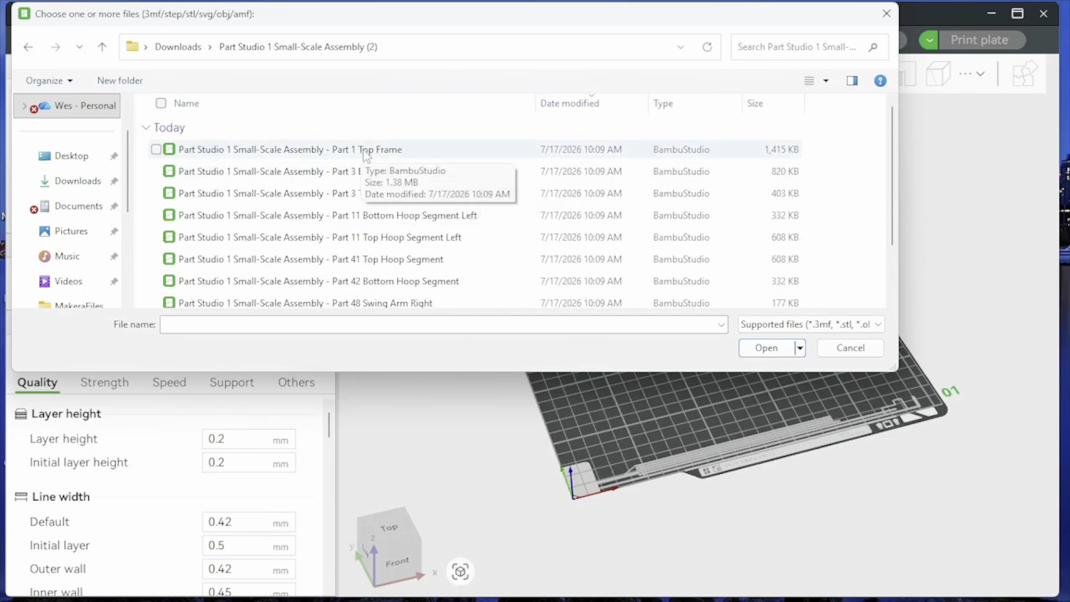
pyautogui.click(368, 151)
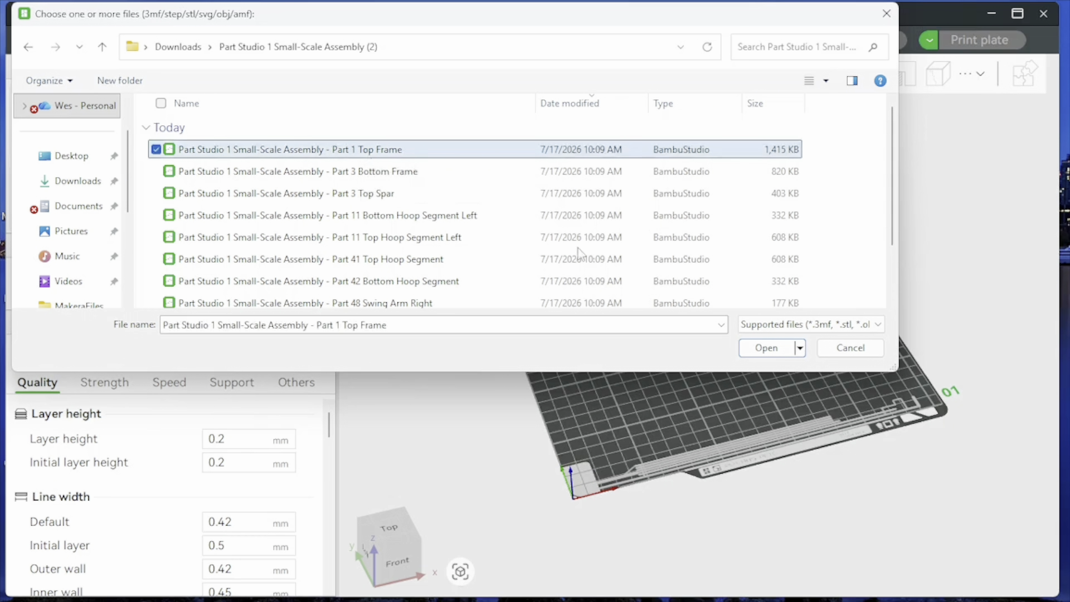
pyautogui.click(765, 348)
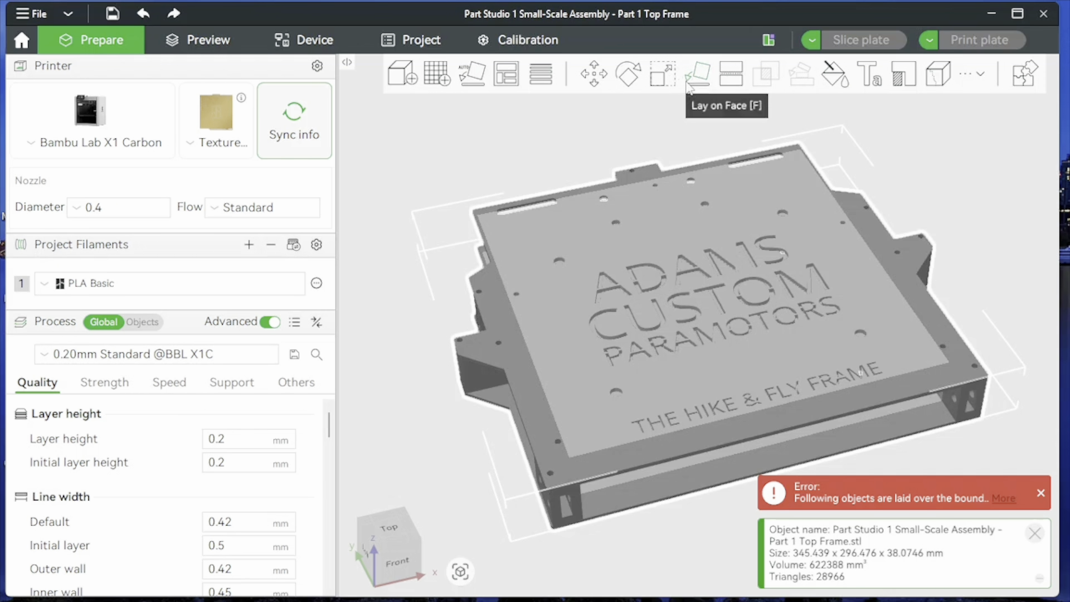
# Step: Scale the top frame uniformly to 33.33 %
pyautogui.click(656, 83)
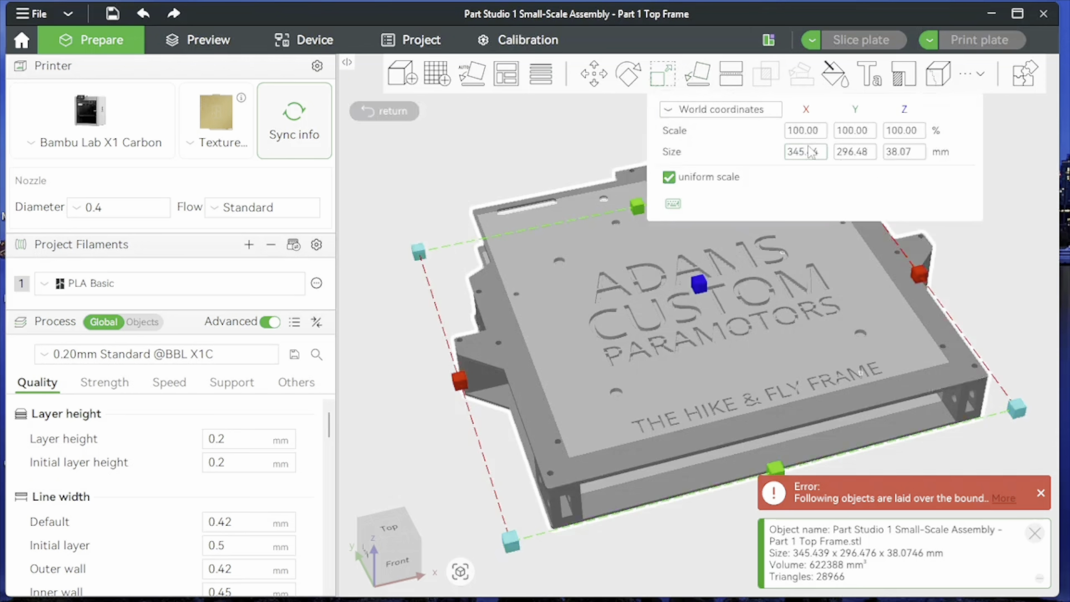
pyautogui.click(809, 134)
pyautogui.press('BackSpace')
pyautogui.press('BackSpace')
pyautogui.press('BackSpace')
pyautogui.press('BackSpace')
pyautogui.press('BackSpace')
pyautogui.press('BackSpace')
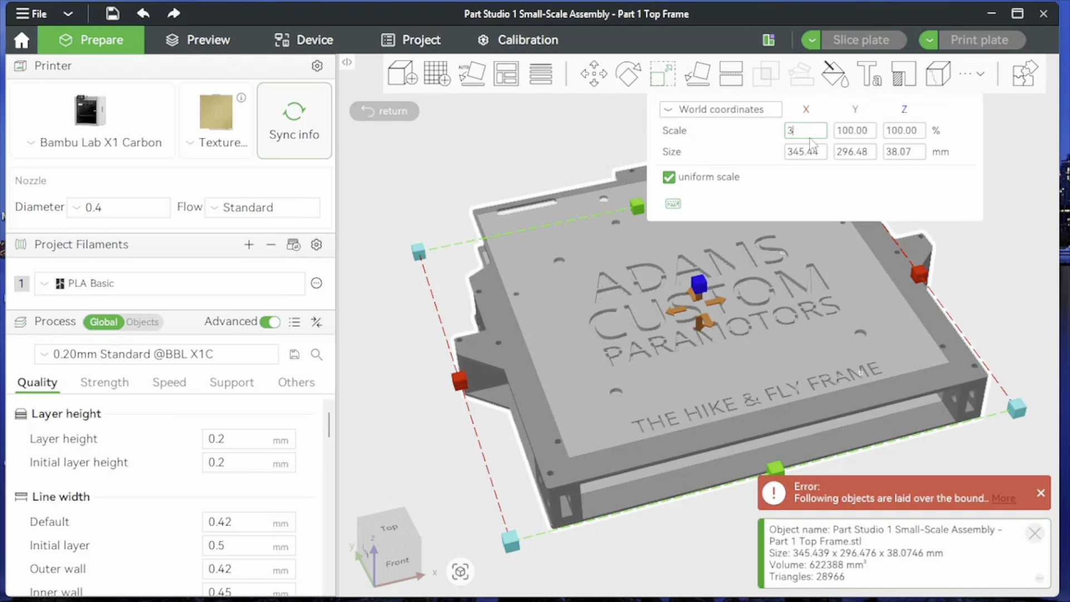
pyautogui.write('33.33')
pyautogui.press('Return')
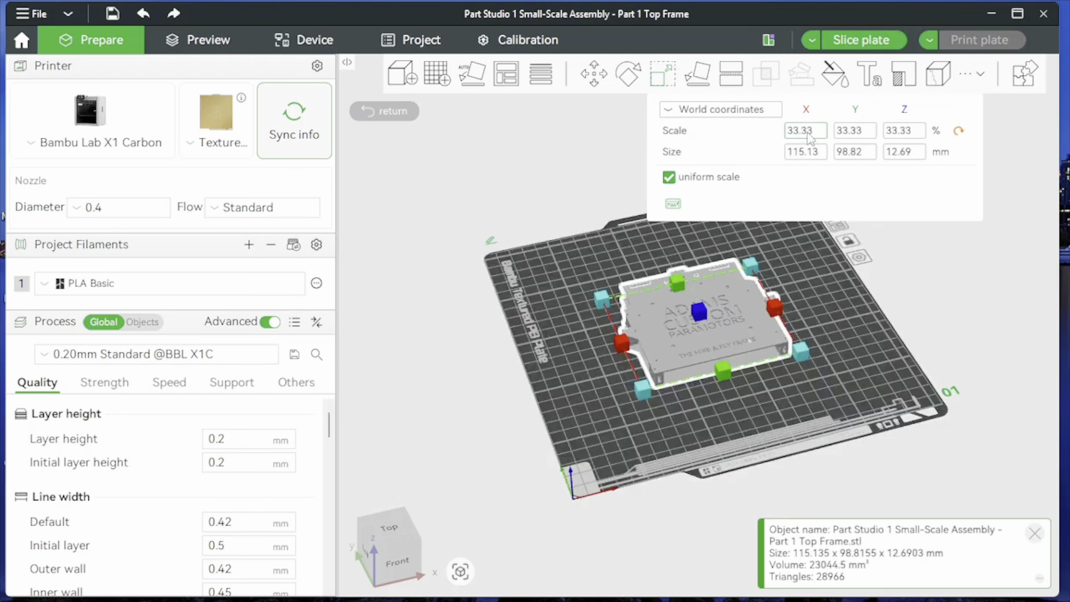
# Step: Move the top frame into the rear right corner of the build plate, fully inside the plate boundary
pyautogui.press('1')
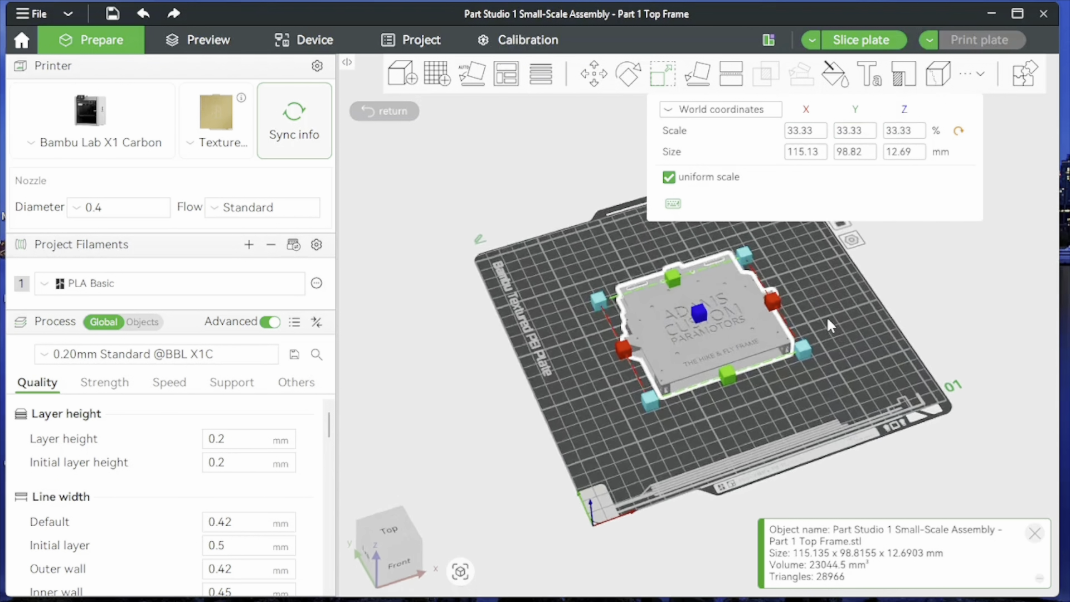
pyautogui.moveTo(677, 353); pyautogui.dragTo(587, 257)
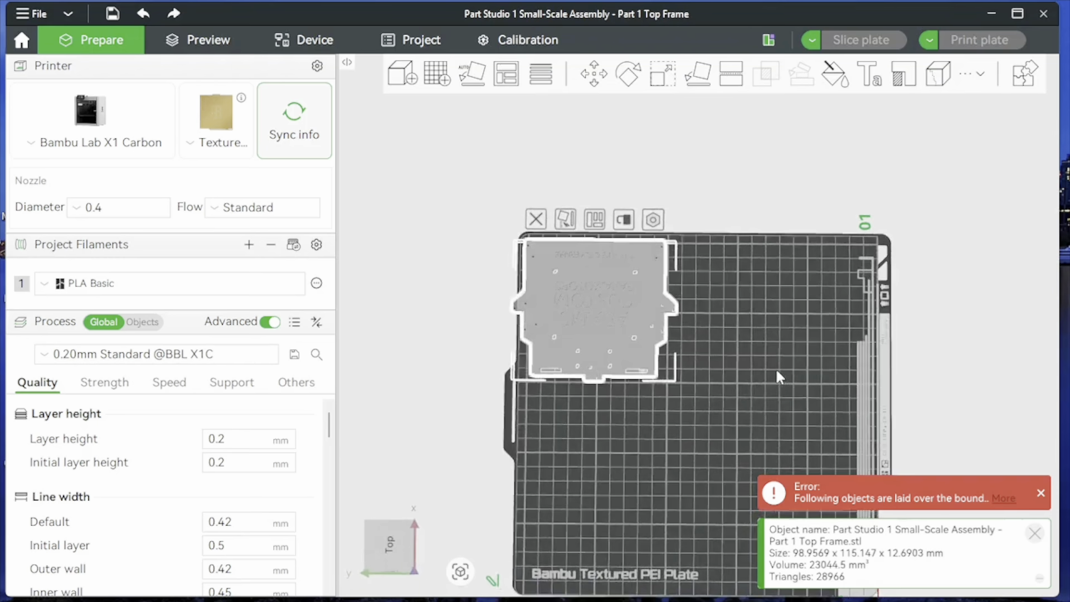
pyautogui.moveTo(775, 366); pyautogui.dragTo(751, 315, button='right')
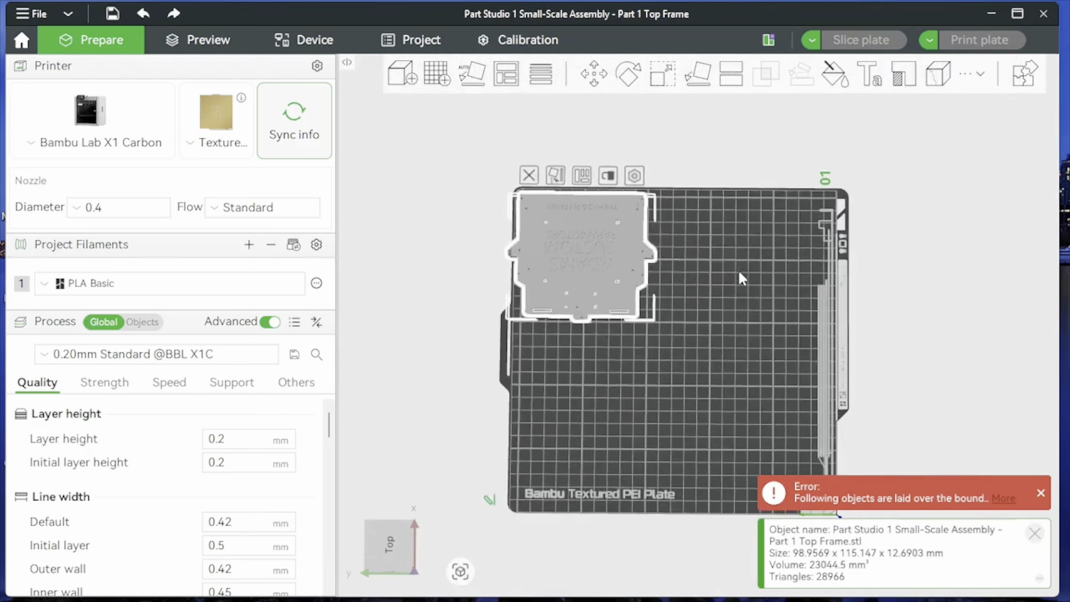
pyautogui.moveTo(738, 273); pyautogui.dragTo(696, 341)
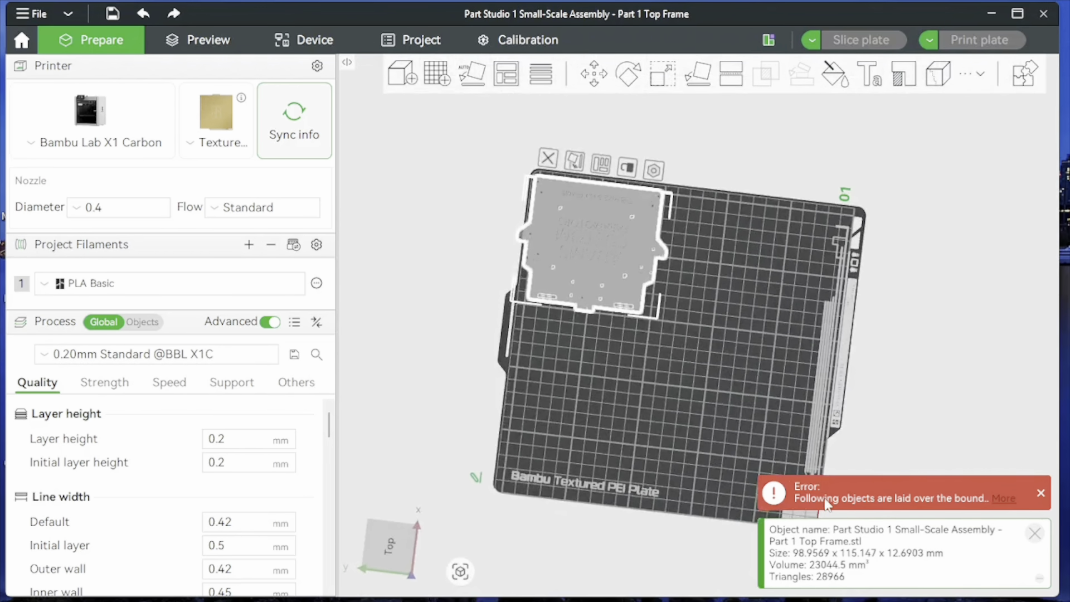
pyautogui.click(1041, 495)
pyautogui.press('1')
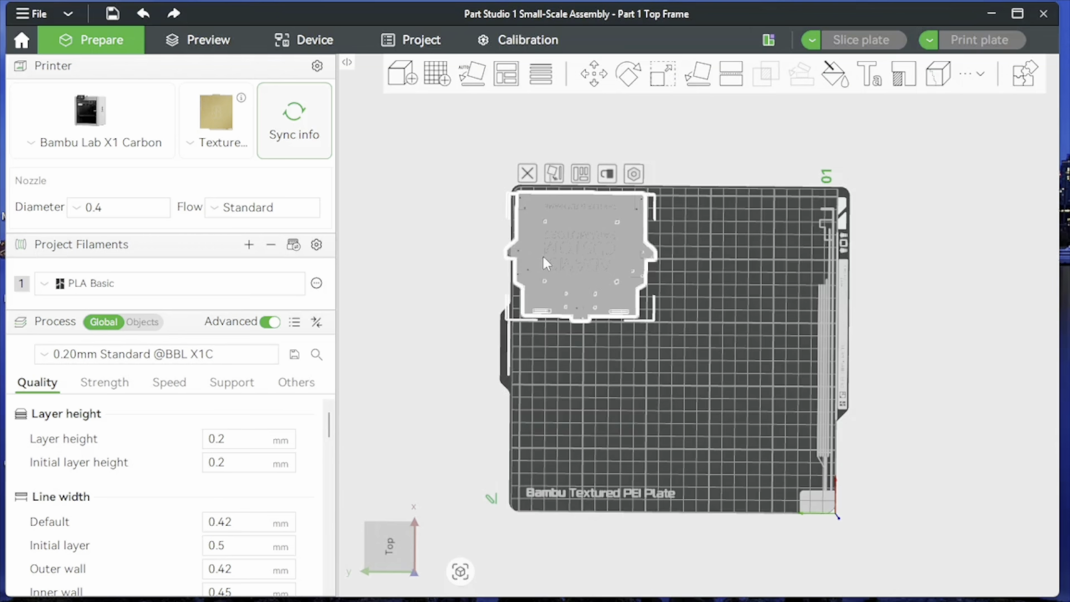
pyautogui.moveTo(552, 267); pyautogui.dragTo(556, 267)
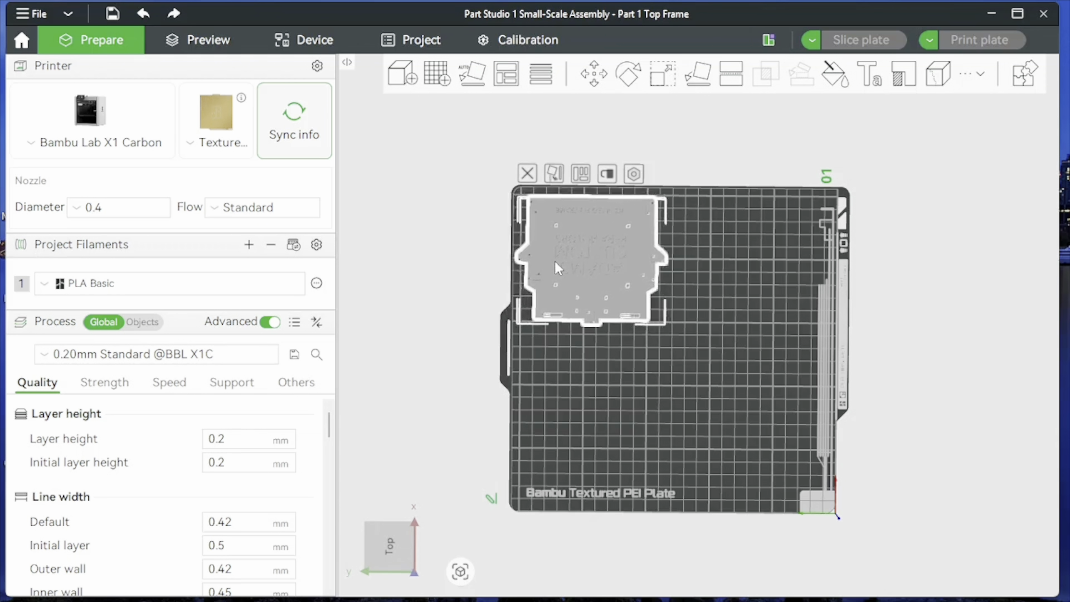
pyautogui.click(579, 435)
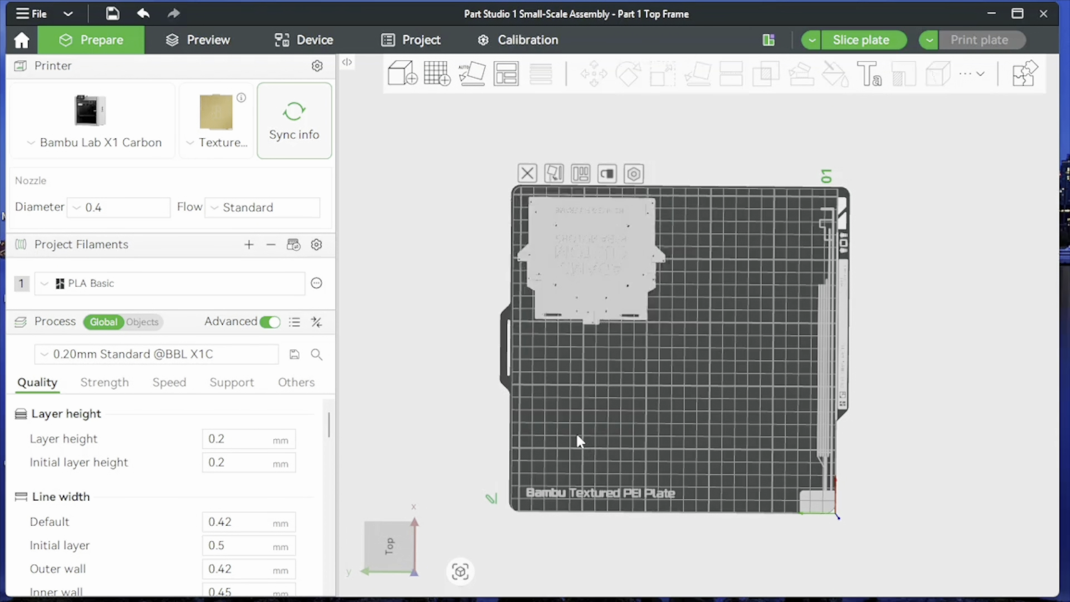
# Step: Import the Part 3 Bottom Frame file and scale it uniformly to 33.33 %
pyautogui.click(35, 14)
pyautogui.click(50, 128)
pyautogui.click(663, 74)
pyautogui.doubleClick(804, 133)
pyautogui.write('33.33')
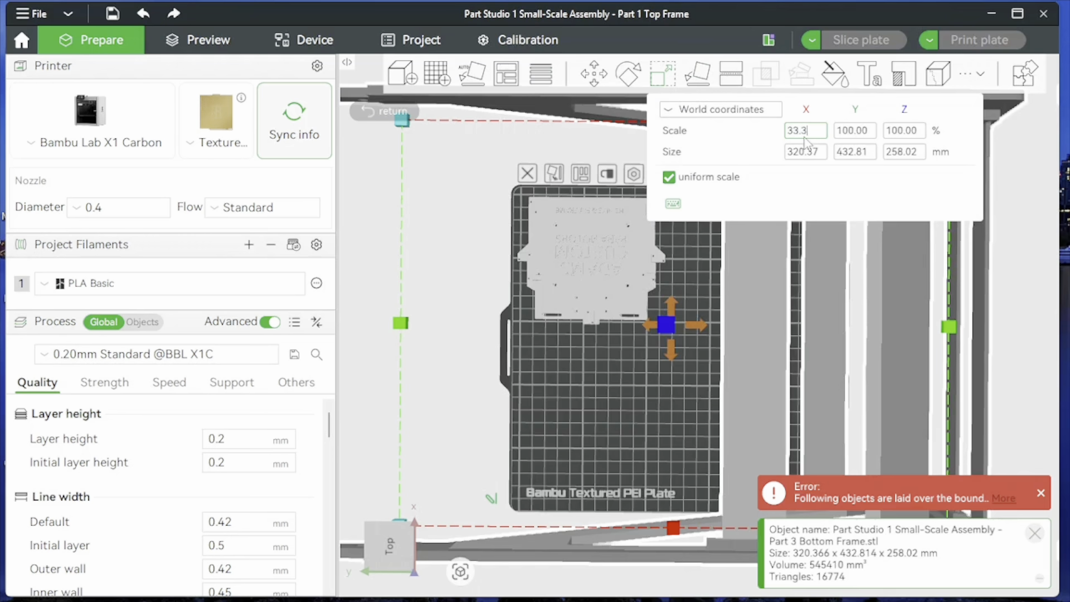
pyautogui.click(818, 179)
# Step: Rest the bottom frame's base on the build plate using Lay on Face
pyautogui.moveTo(690, 440); pyautogui.dragTo(708, 379)
pyautogui.click(697, 74)
pyautogui.click(692, 278)
pyautogui.click(662, 400)
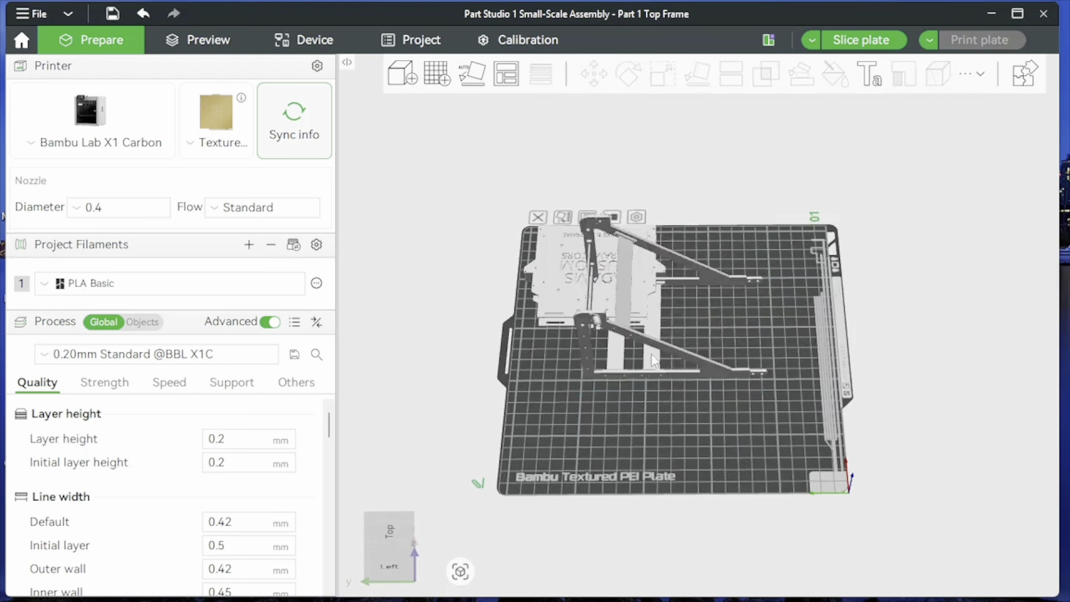
# Step: Move the bottom frame to the rear left area of the build plate, beside the top frame
pyautogui.click(654, 356)
pyautogui.moveTo(654, 355); pyautogui.dragTo(596, 431)
pyautogui.moveTo(773, 411); pyautogui.dragTo(779, 437)
pyautogui.moveTo(581, 425); pyautogui.dragTo(578, 410)
pyautogui.moveTo(726, 419); pyautogui.dragTo(638, 372)
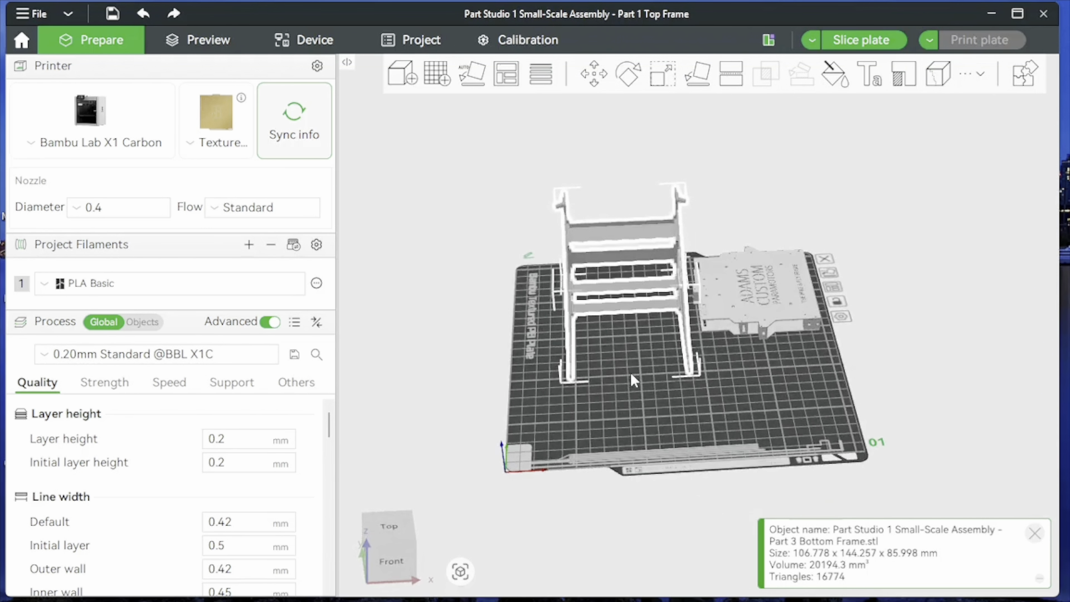
pyautogui.click(631, 370)
pyautogui.moveTo(750, 377); pyautogui.dragTo(790, 355)
pyautogui.press('1')
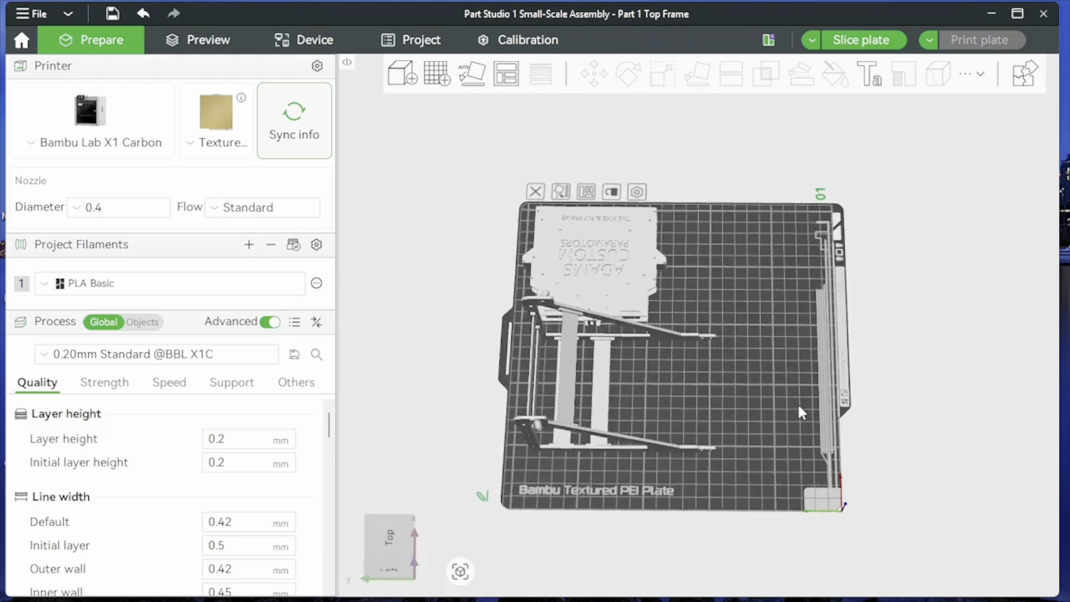
pyautogui.moveTo(637, 407); pyautogui.dragTo(576, 341)
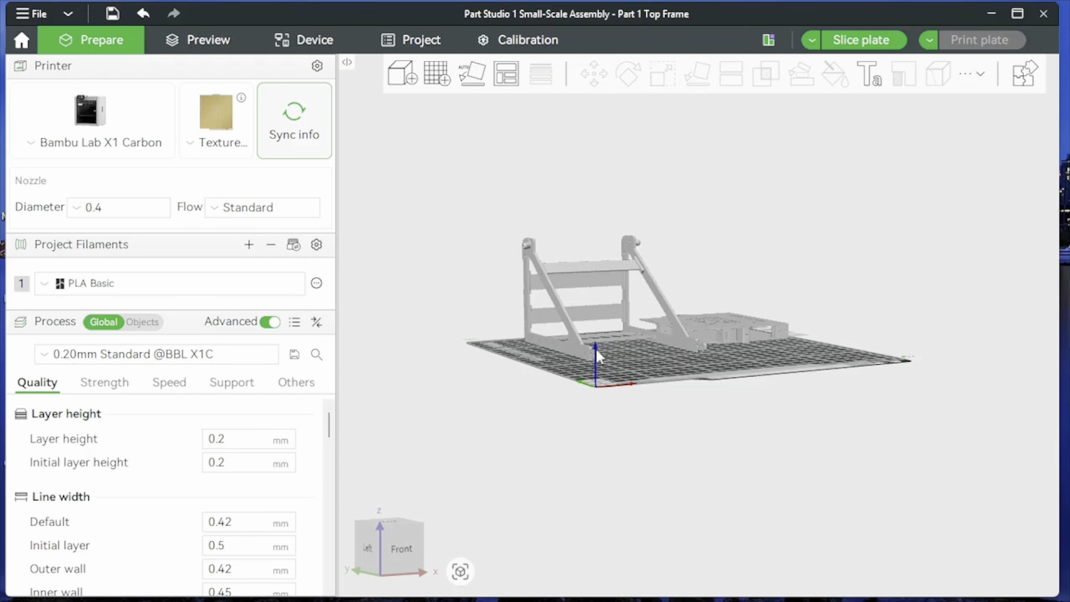
pyautogui.moveTo(644, 356); pyautogui.dragTo(686, 390)
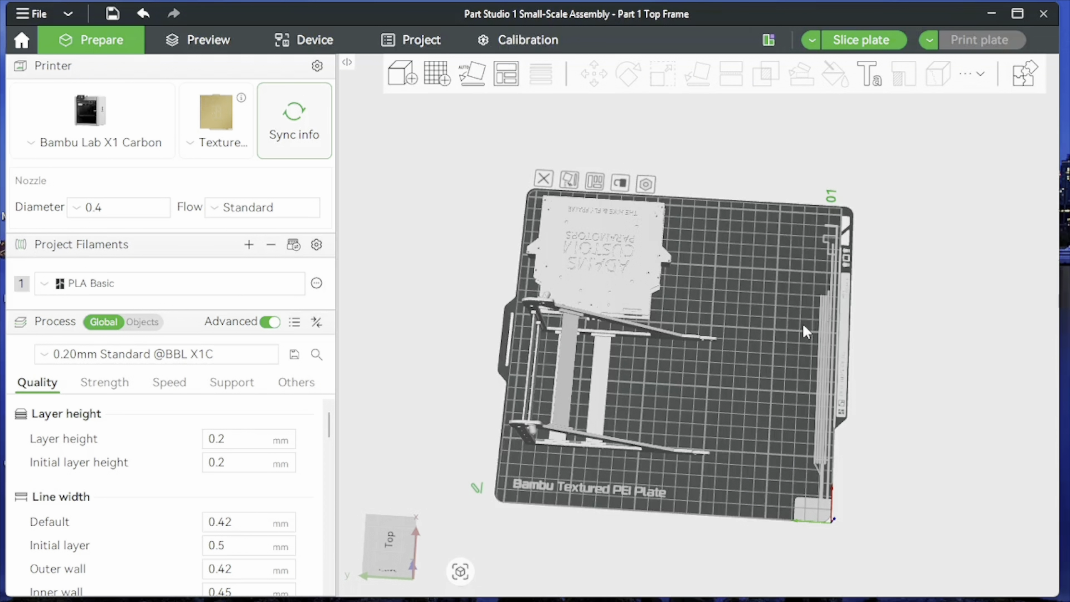
pyautogui.moveTo(641, 400); pyautogui.dragTo(648, 423)
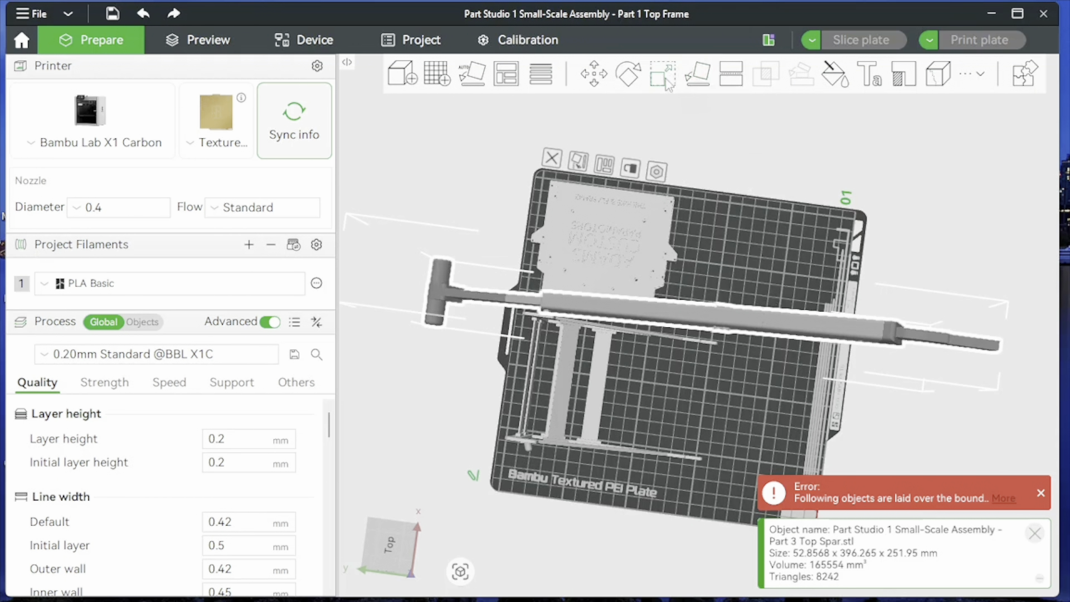
pyautogui.click(666, 81)
pyautogui.click(794, 134)
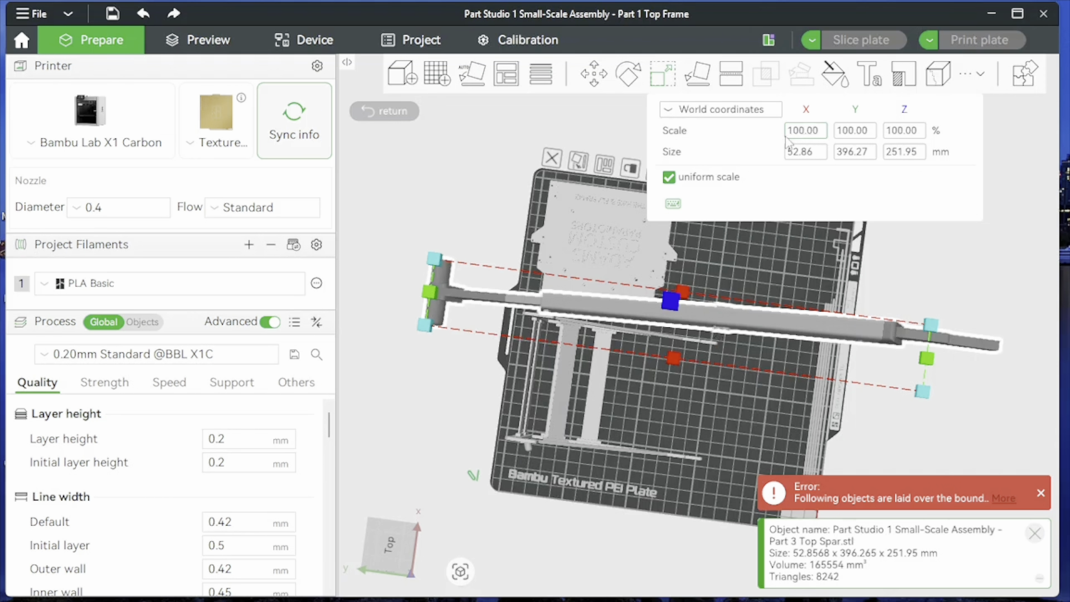
pyautogui.press('BackSpace')
pyautogui.press('BackSpace')
pyautogui.press('BackSpace')
pyautogui.press('BackSpace')
pyautogui.press('BackSpace')
pyautogui.press('BackSpace')
pyautogui.write('33')
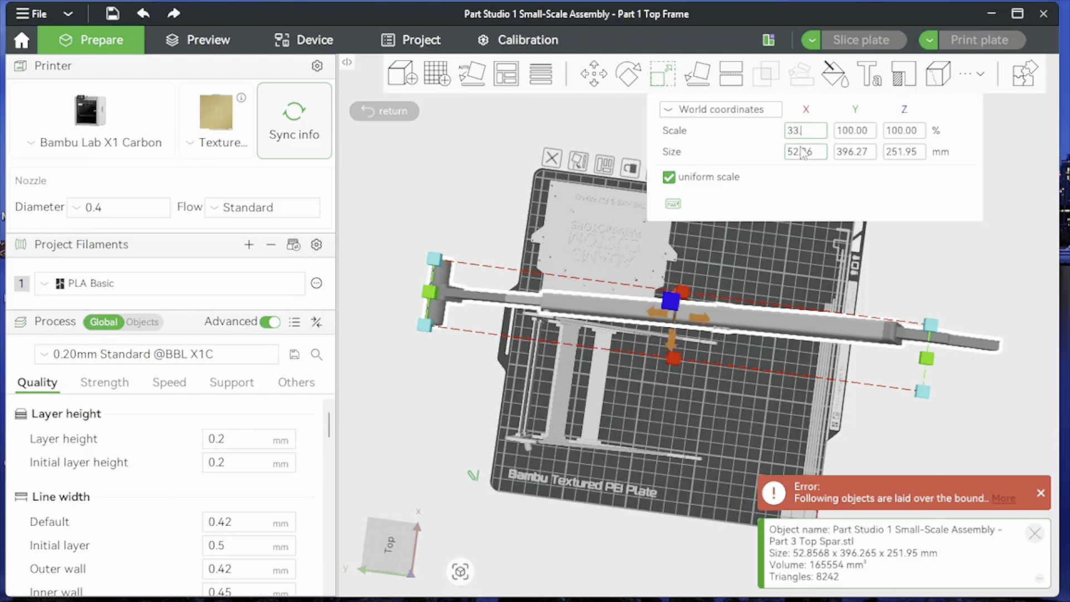
pyautogui.click(696, 79)
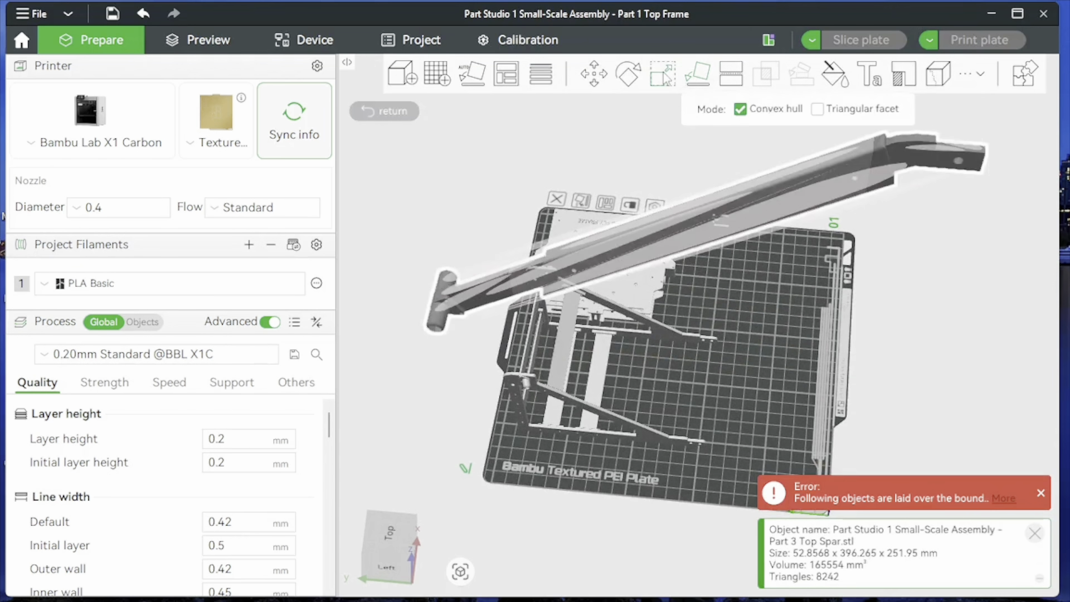
# Step: Scale the imported Part 3 Top Spar uniformly to 33.33 %
pyautogui.click(663, 77)
pyautogui.doubleClick(812, 135)
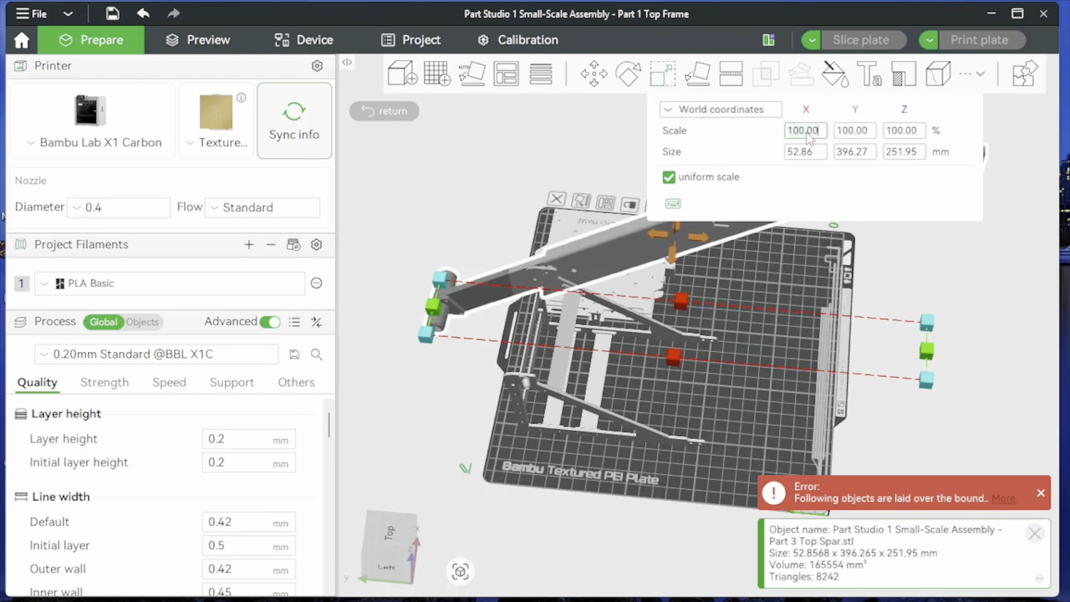
pyautogui.write('33.33')
pyautogui.press('Return')
# Step: Lay the top spar flat on the build plate along its long face using Lay on Face
pyautogui.scroll(5, 737, 299)
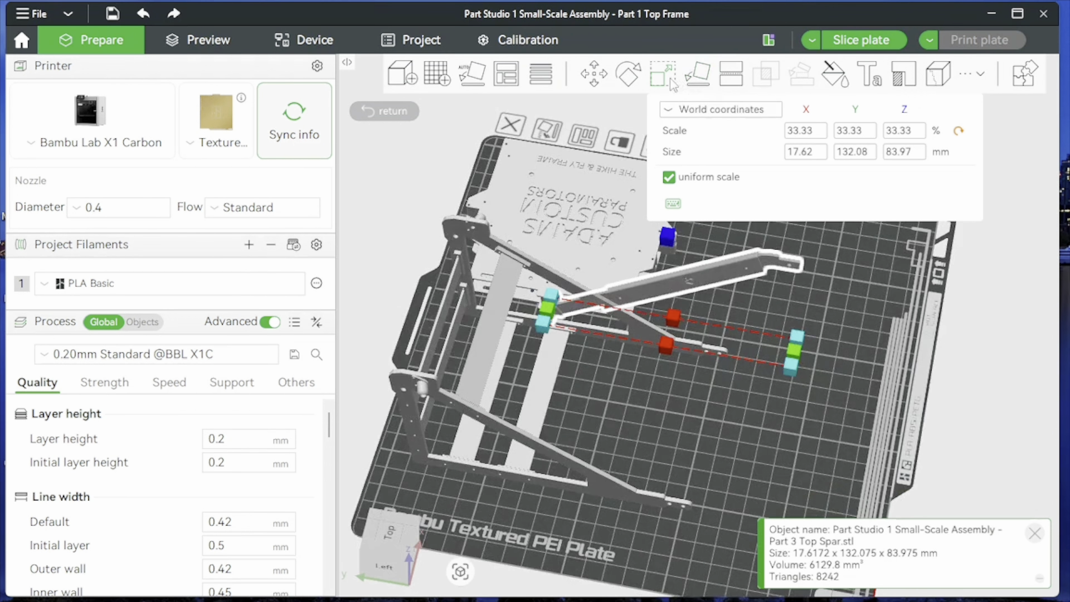
pyautogui.click(705, 84)
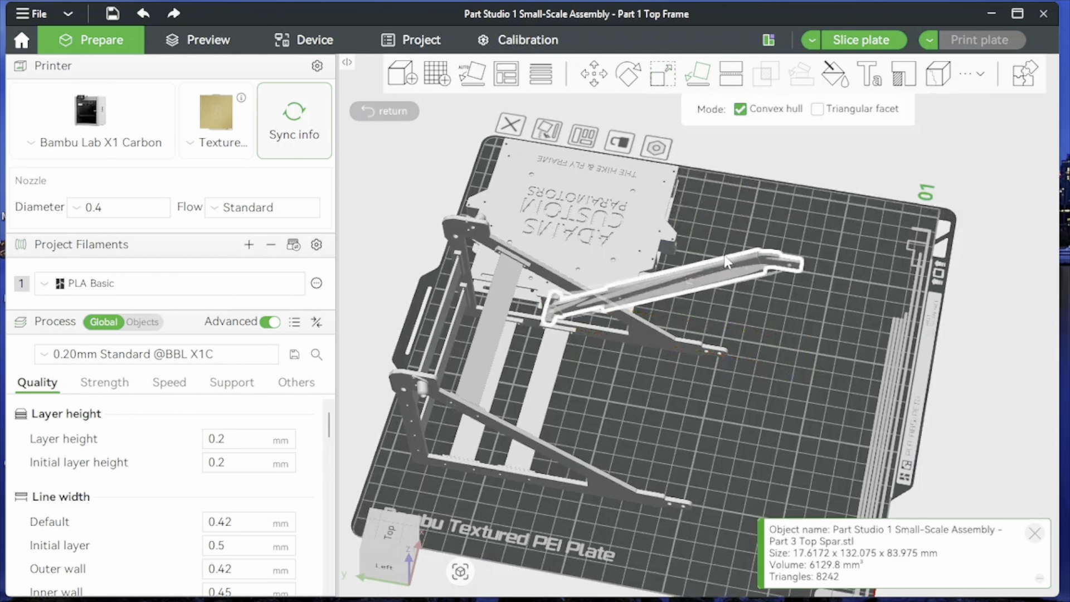
pyautogui.scroll(4, 719, 268)
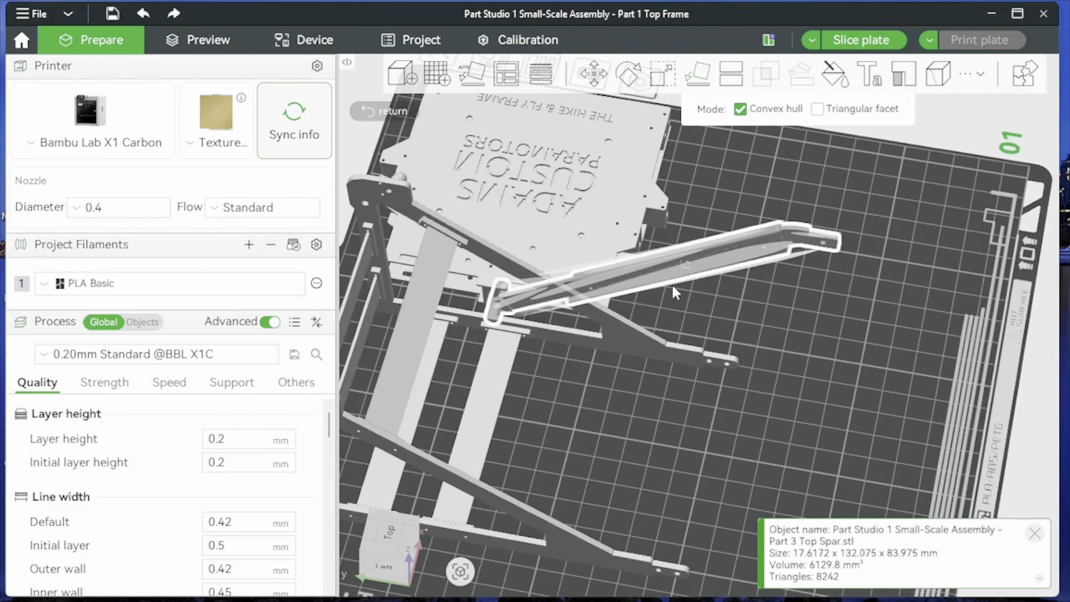
pyautogui.scroll(2, 634, 234)
pyautogui.scroll(-6, 635, 235)
pyautogui.moveTo(634, 234); pyautogui.dragTo(824, 474)
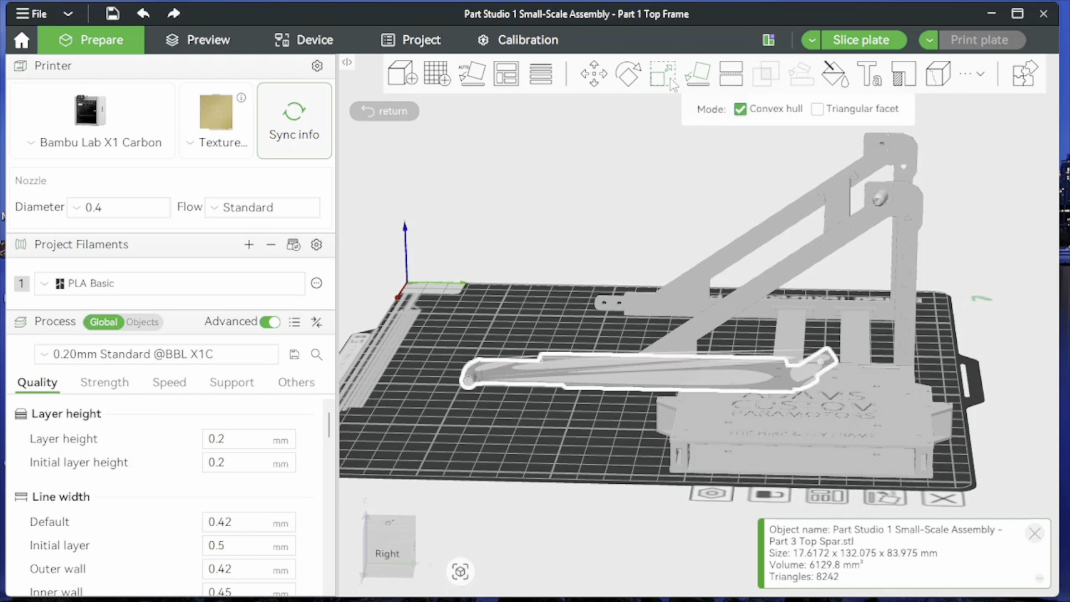
# Step: Stand the top frame upright on its narrow edge below the lettering using Lay on Face
pyautogui.click(791, 429)
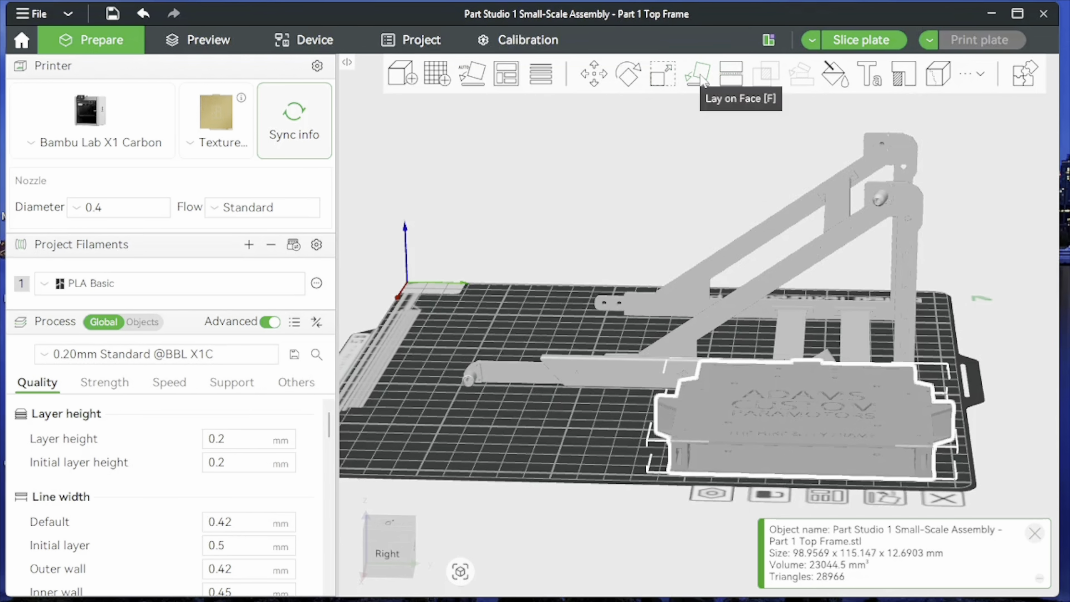
pyautogui.click(794, 460)
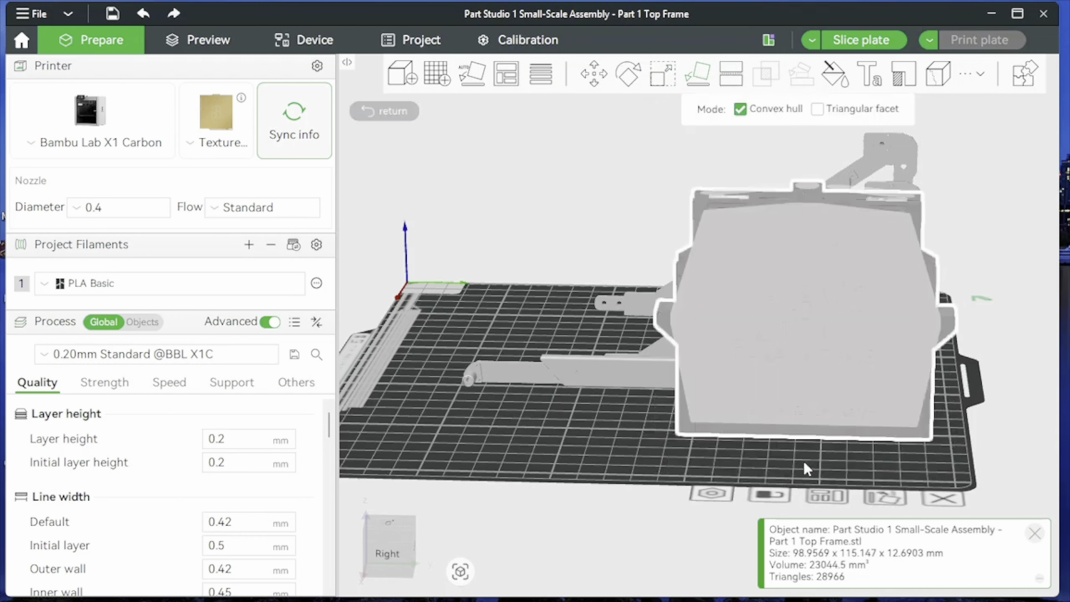
pyautogui.moveTo(804, 460); pyautogui.dragTo(817, 463)
pyautogui.click(817, 460)
pyautogui.moveTo(829, 375); pyautogui.dragTo(883, 427)
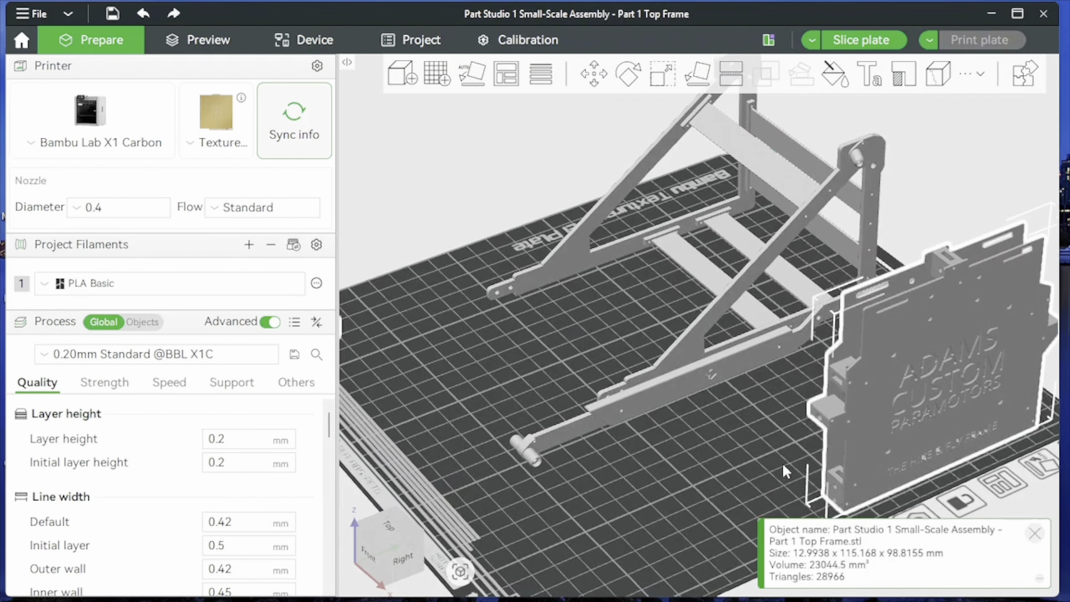
# Step: Reorient the bottom frame with Lay on Face so its back face rests on the build plate
pyautogui.moveTo(781, 462); pyautogui.dragTo(655, 348)
pyautogui.scroll(-5, 714, 426)
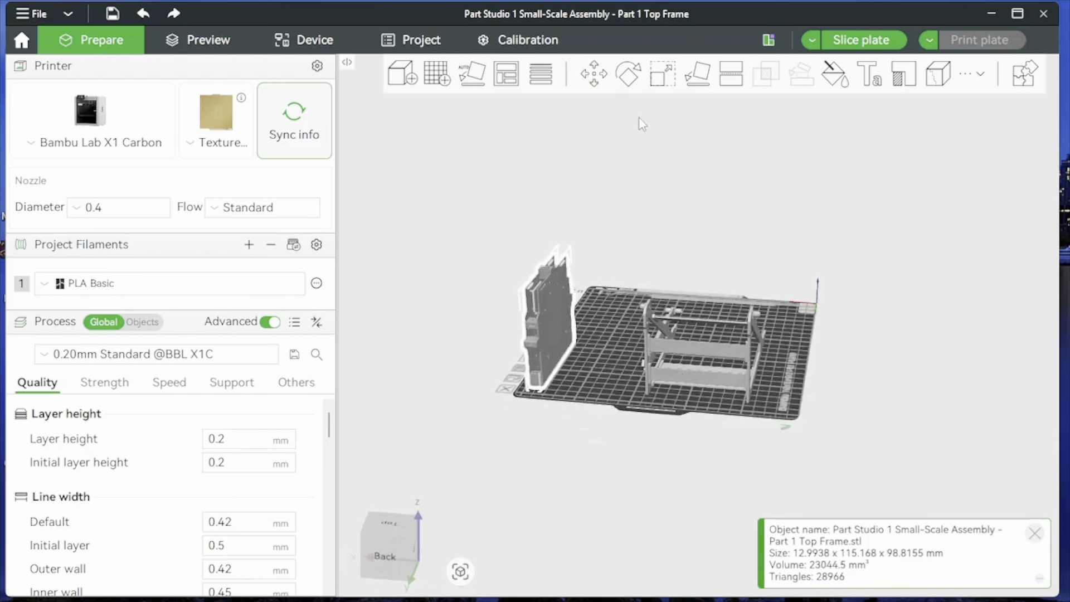
pyautogui.click(700, 350)
pyautogui.click(698, 74)
pyautogui.click(700, 357)
pyautogui.moveTo(758, 410); pyautogui.dragTo(688, 408)
pyautogui.click(671, 311)
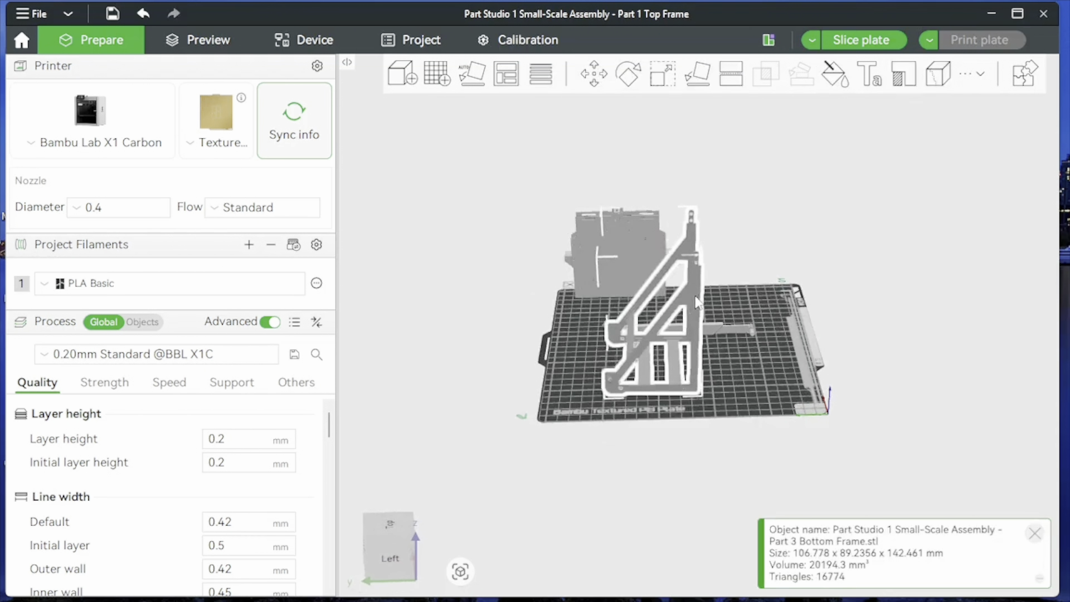
# Step: Move the bottom frame across the build plate to the corner beside the origin
pyautogui.moveTo(691, 312); pyautogui.dragTo(800, 305)
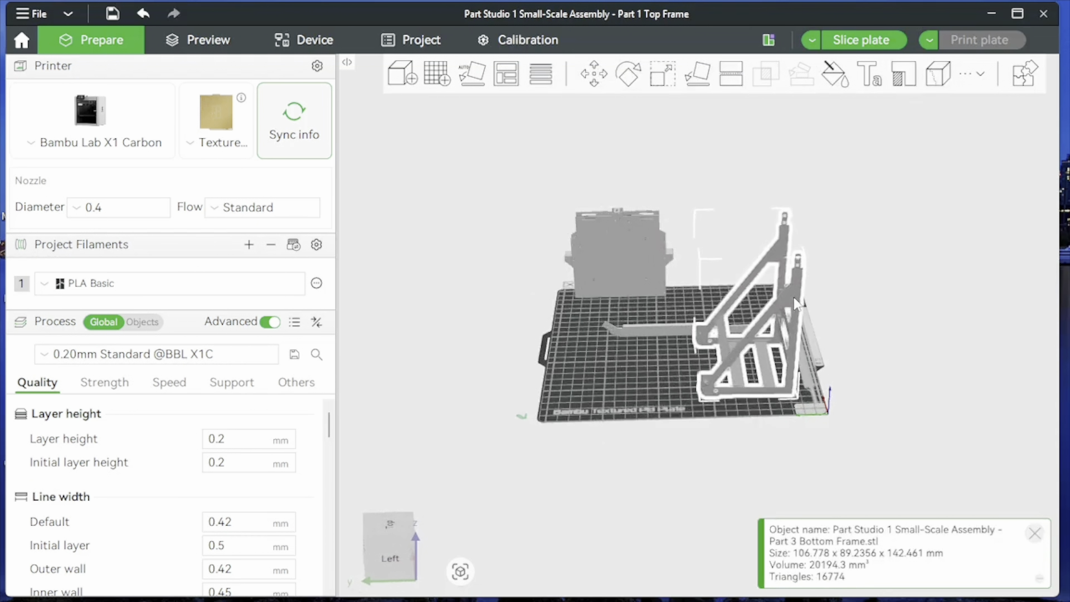
pyautogui.moveTo(1050, 337); pyautogui.dragTo(795, 503)
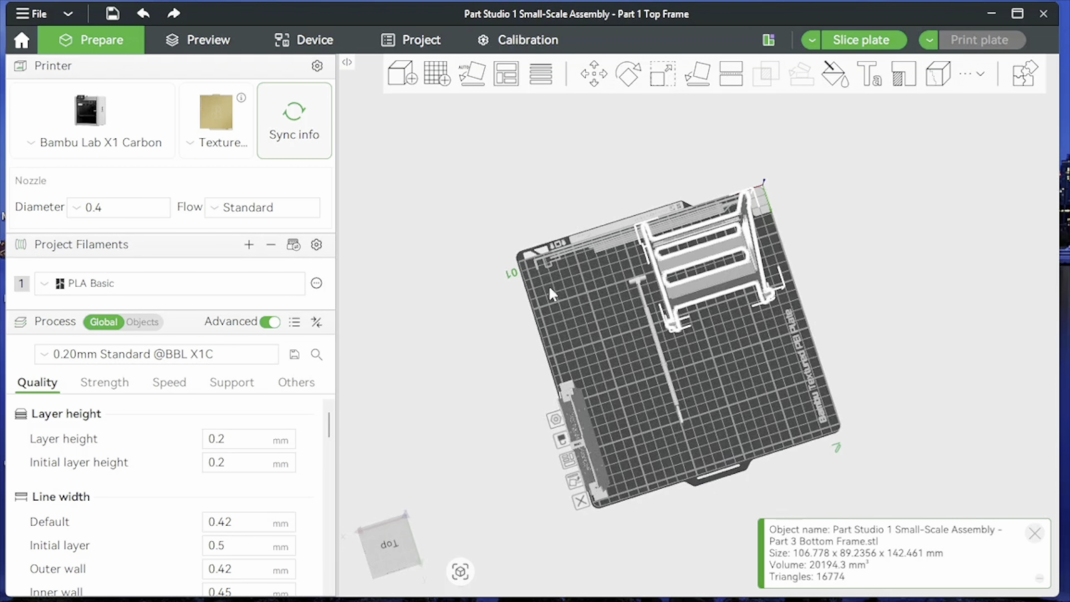
pyautogui.moveTo(572, 296); pyautogui.dragTo(740, 344)
# Step: Move the top spar next to the bottom frame, along the plate edge that carries the Bambu lettering
pyautogui.moveTo(650, 350); pyautogui.dragTo(707, 315)
pyautogui.click(653, 380)
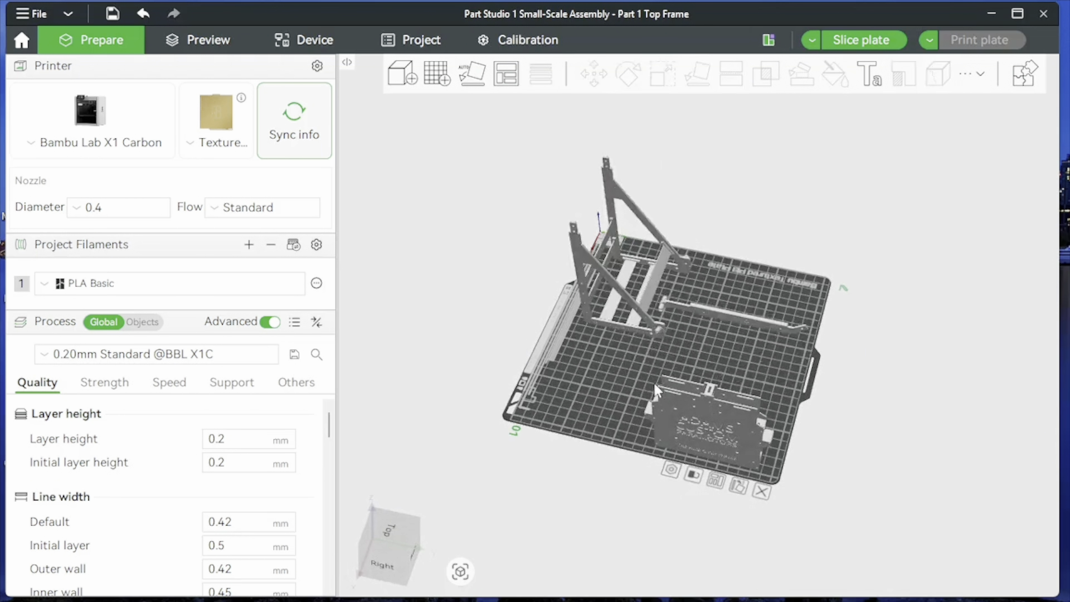
pyautogui.moveTo(603, 376); pyautogui.dragTo(622, 425)
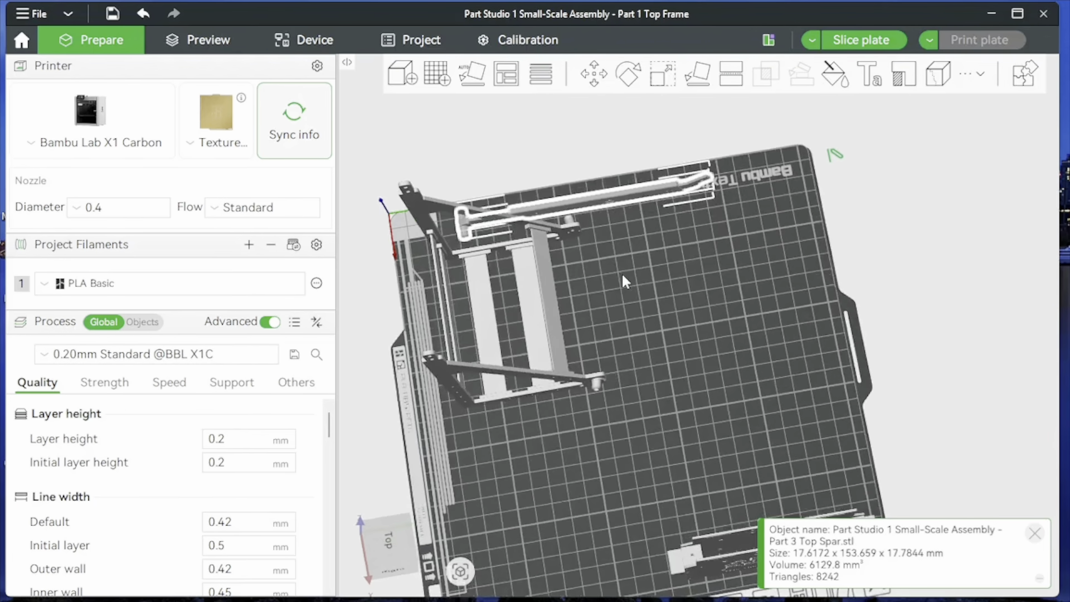
pyautogui.moveTo(623, 275); pyautogui.dragTo(606, 270)
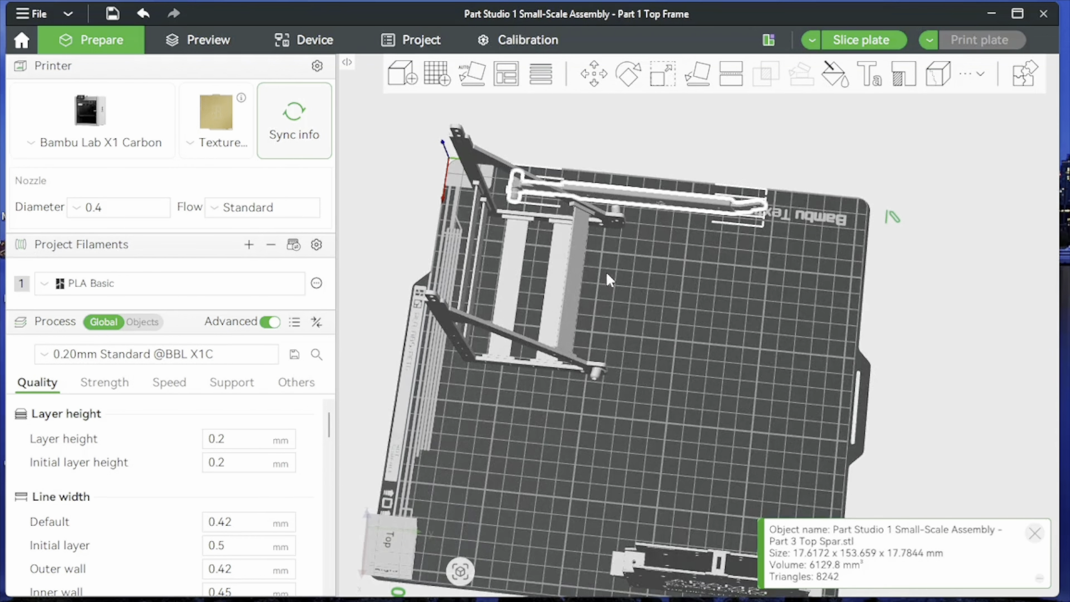
# Step: Clone the Part 3 Top Spar to make 2 additional copies
pyautogui.rightClick(669, 208)
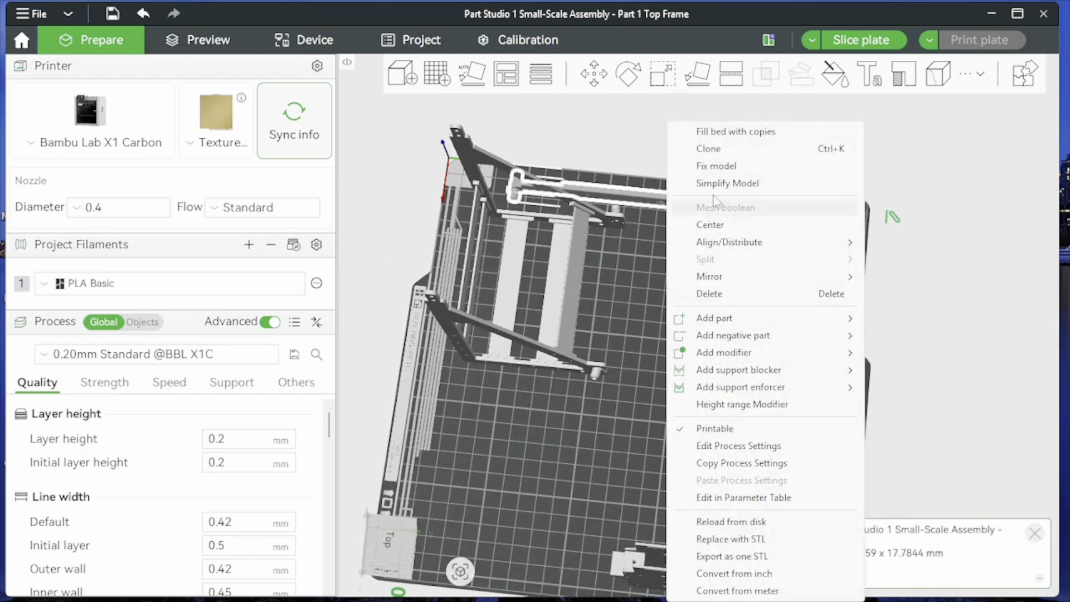
pyautogui.click(719, 150)
pyautogui.write('2')
pyautogui.press('Return')
pyautogui.moveTo(663, 249)
pyautogui.mouseDown()
pyautogui.moveTo(714, 214)
pyautogui.moveTo(663, 249)
pyautogui.mouseUp()
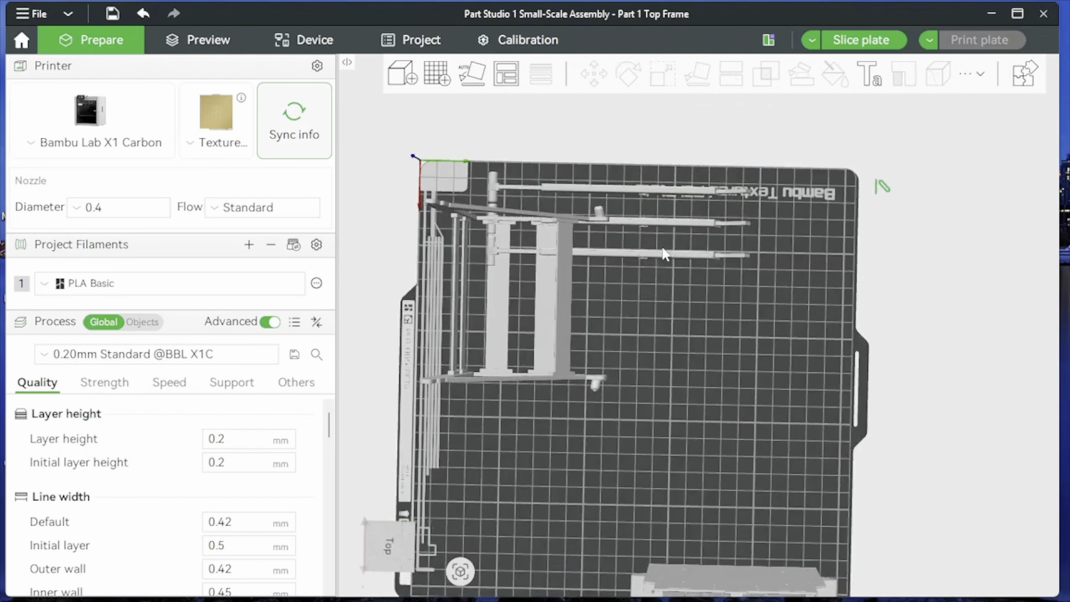
# Step: Rotate the two top spar copies about 180° around Z and nest them beside the original spar
pyautogui.click(655, 224)
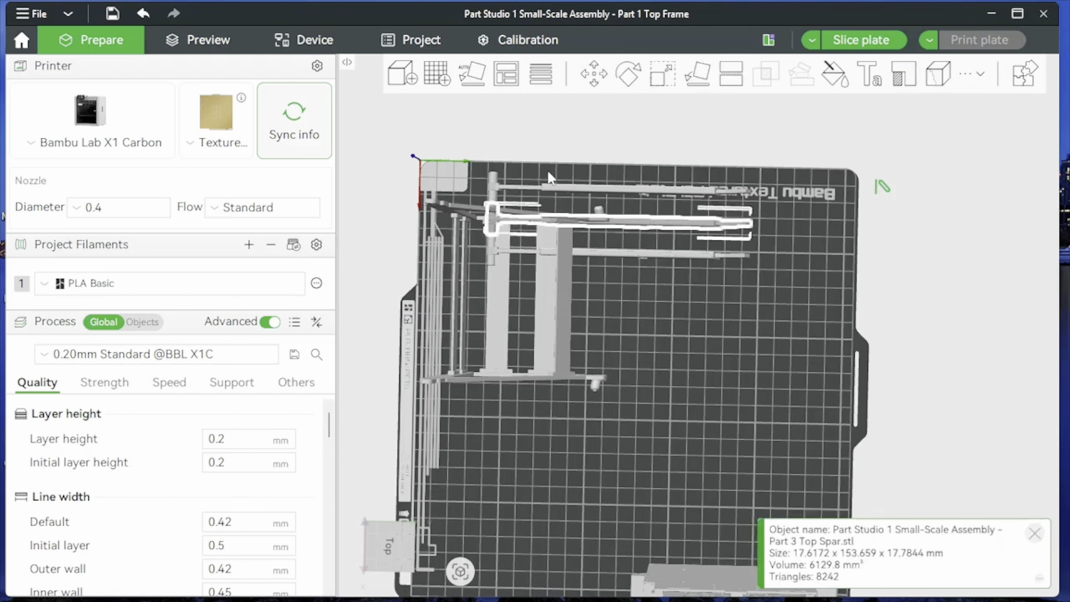
pyautogui.click(620, 78)
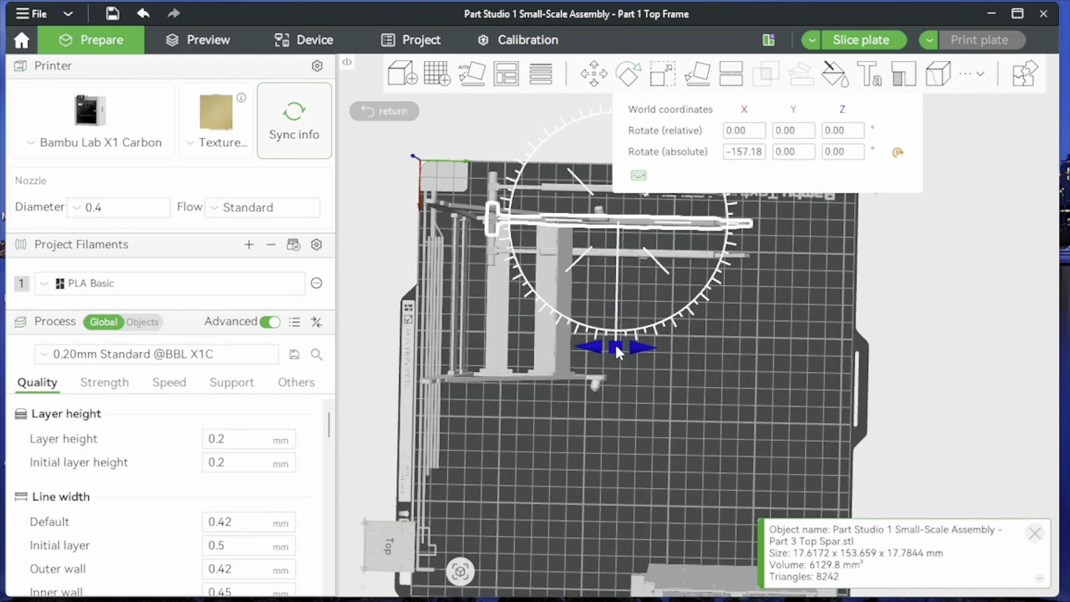
pyautogui.moveTo(618, 352); pyautogui.dragTo(624, 126)
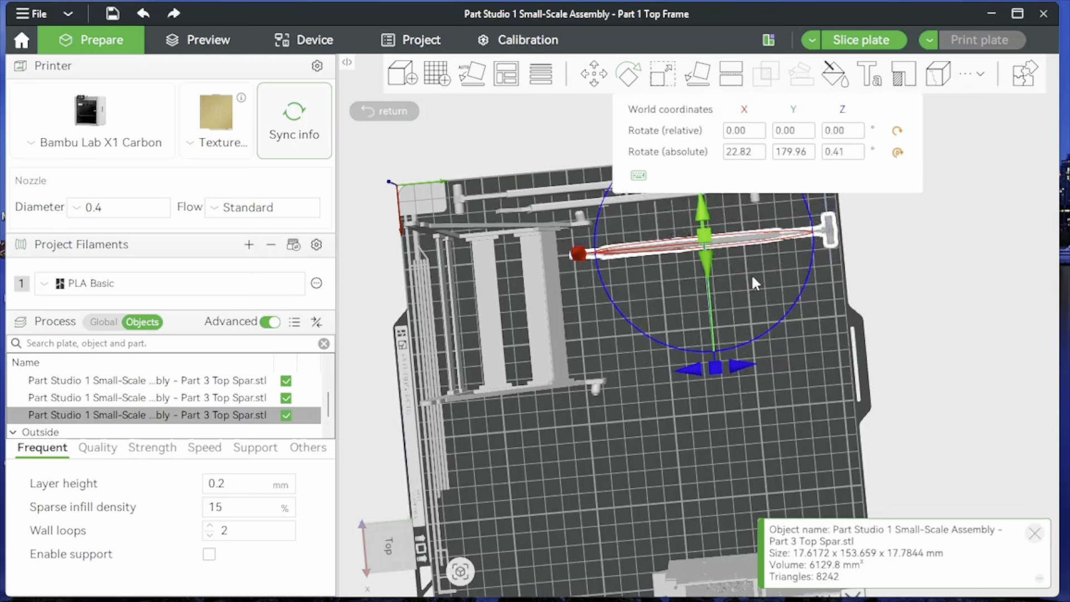
pyautogui.click(751, 273)
pyautogui.moveTo(733, 237)
pyautogui.mouseDown()
pyautogui.moveTo(739, 272)
pyautogui.moveTo(721, 232)
pyautogui.mouseUp()
# Step: Rotate the Part 11 Bottom Hoop Segment Left around Z and position it so it curves around the bottom frame
pyautogui.click(639, 403)
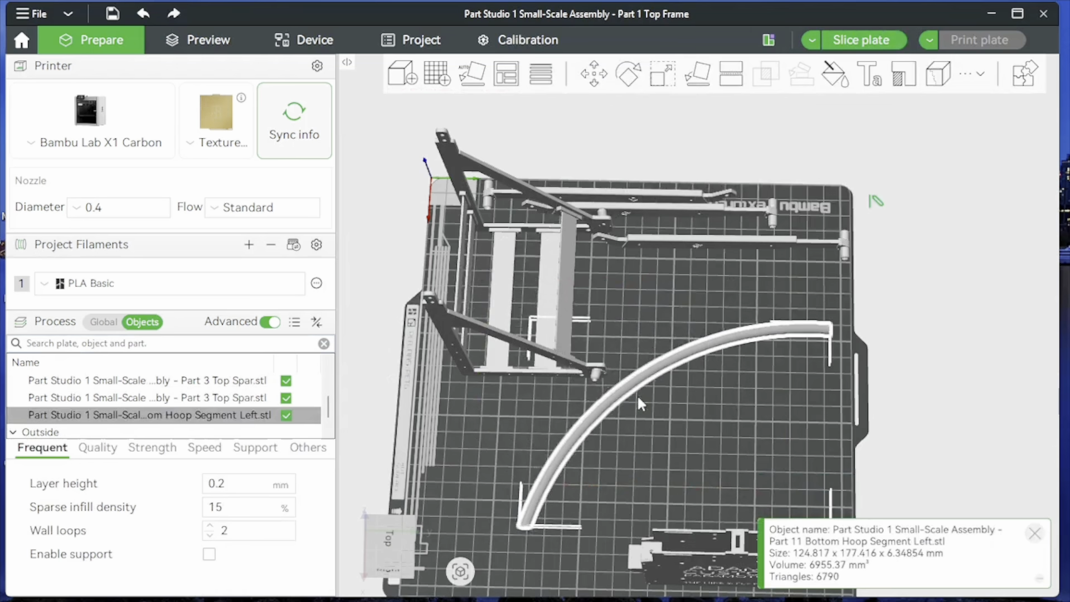
pyautogui.click(629, 74)
pyautogui.moveTo(689, 547); pyautogui.dragTo(672, 252)
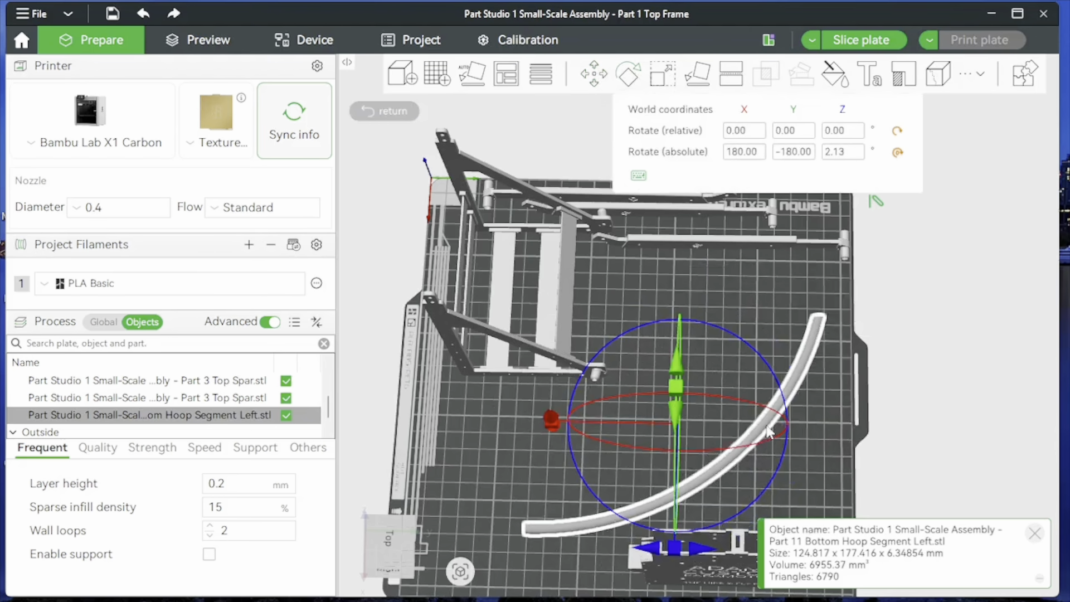
pyautogui.click(815, 429)
pyautogui.moveTo(717, 462); pyautogui.dragTo(649, 401)
pyautogui.moveTo(658, 446); pyautogui.dragTo(659, 469)
# Step: Clone the Part 11 Bottom Hoop Segment Left to make 1 copy
pyautogui.rightClick(653, 397)
pyautogui.click(697, 150)
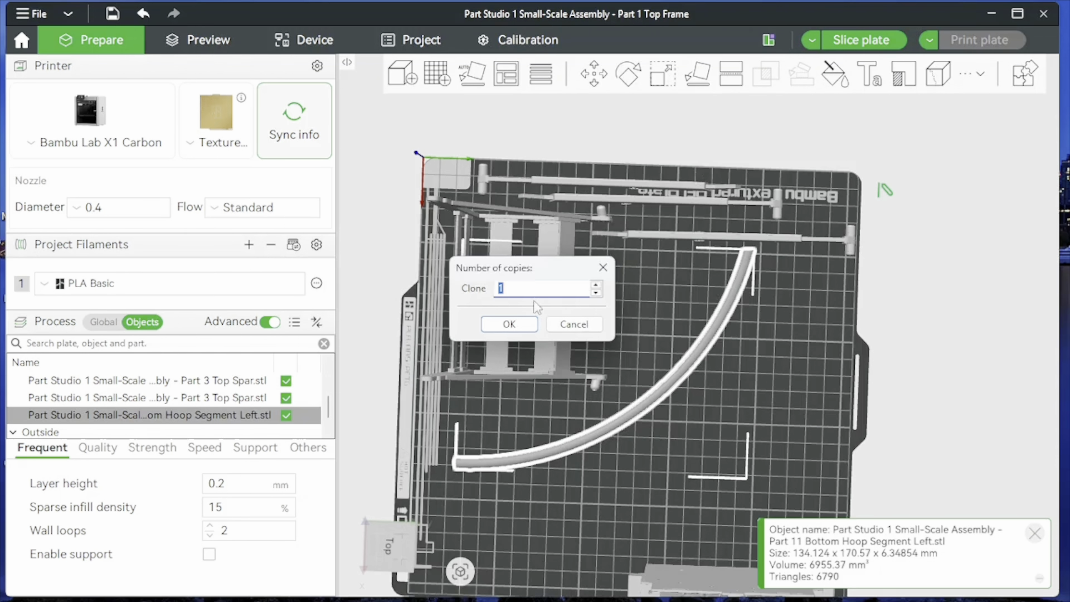
pyautogui.click(509, 323)
pyautogui.click(659, 470)
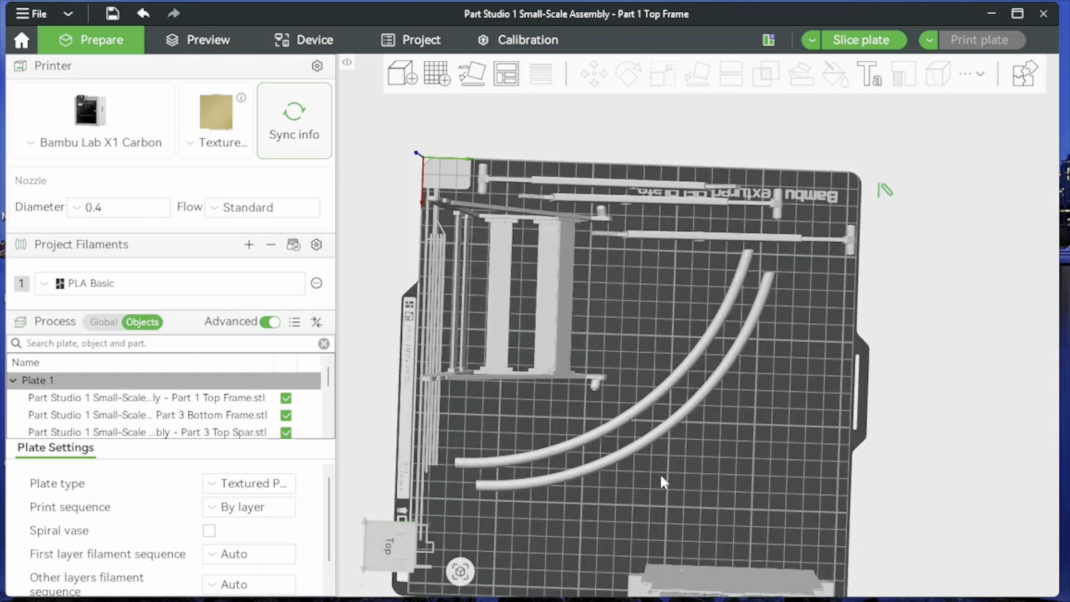
# Step: Import Part Studio 1 Small-Scale Assembly - Part 11 Top Hoop Segment Left onto the plate
pyautogui.click(34, 14)
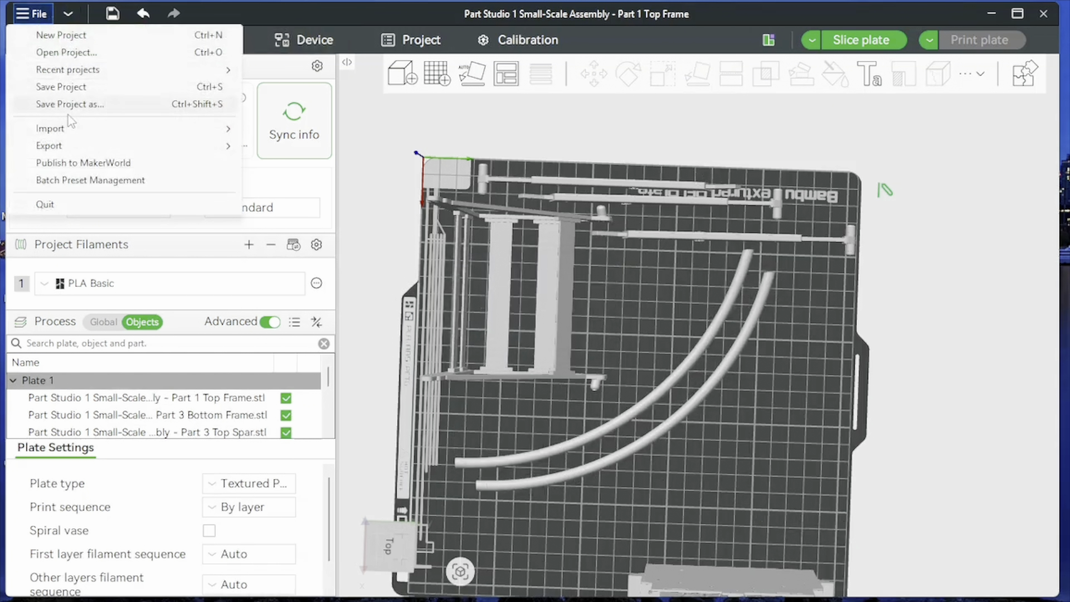
pyautogui.moveTo(167, 129)
pyautogui.click(316, 129)
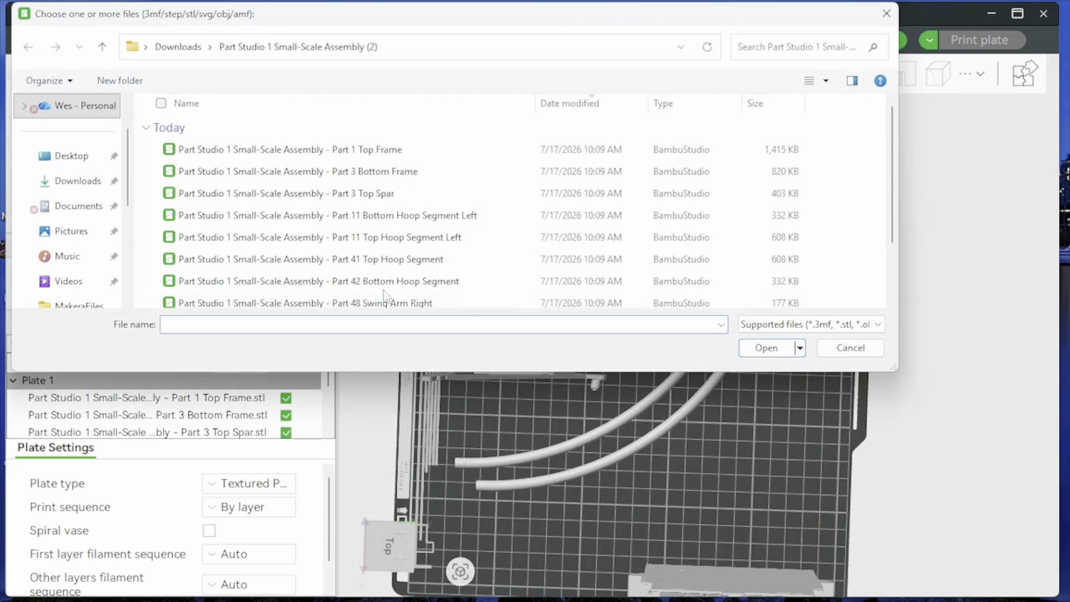
pyautogui.click(364, 239)
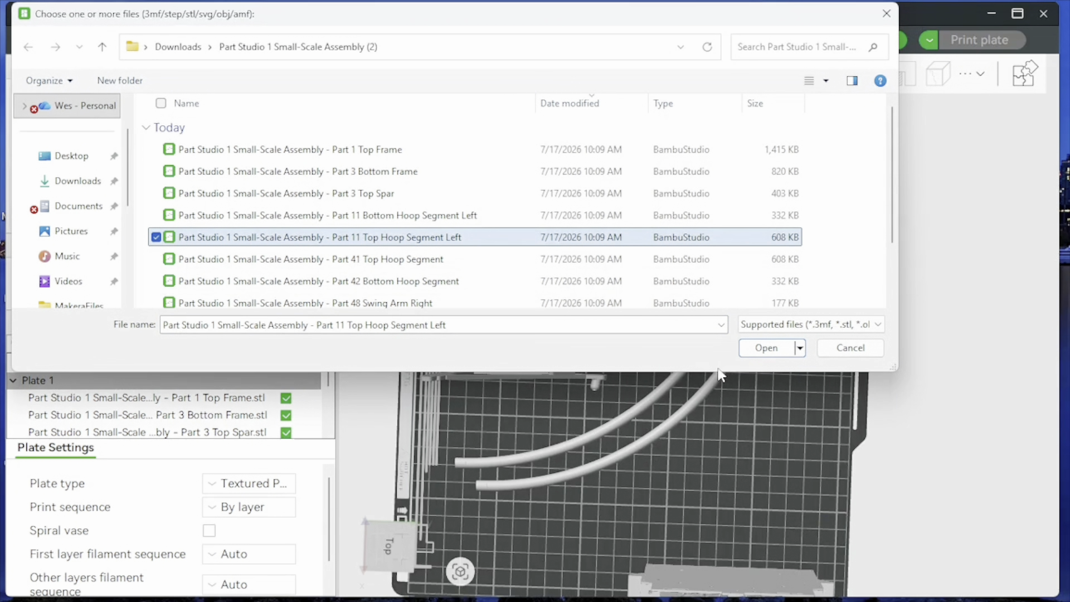
pyautogui.click(765, 351)
# Step: Scale the imported top hoop segment uniformly to 33.33 %
pyautogui.click(663, 74)
pyautogui.doubleClick(806, 132)
pyautogui.write('33.33')
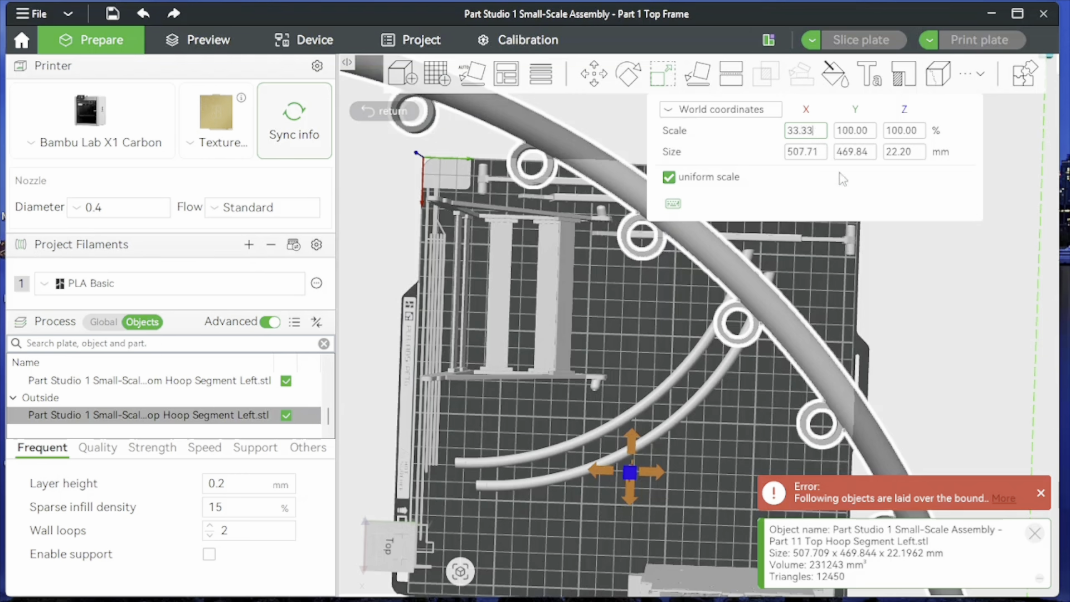
pyautogui.press('Return')
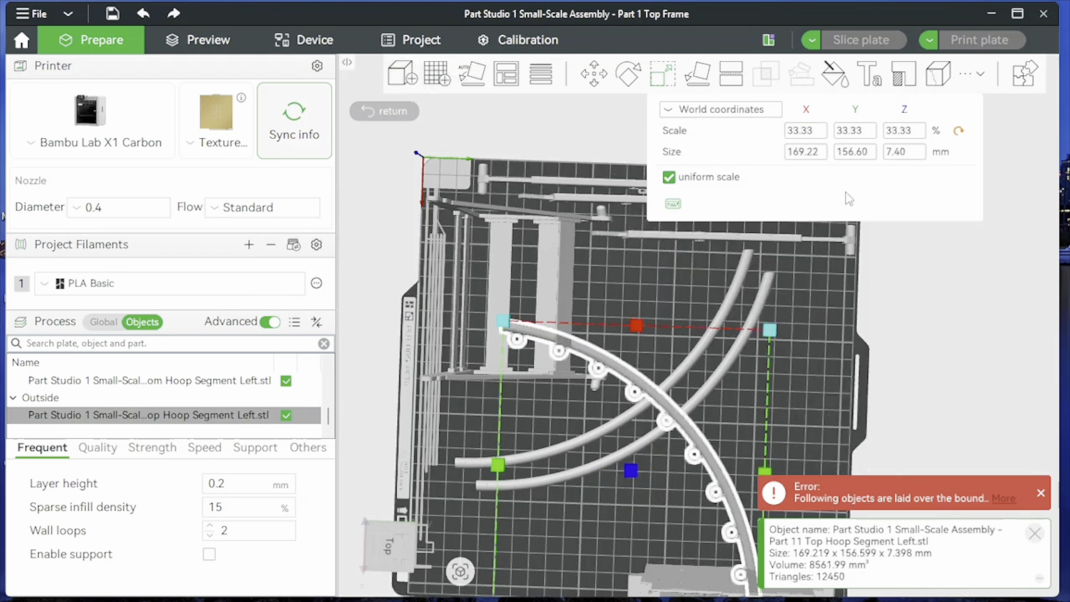
pyautogui.click(786, 364)
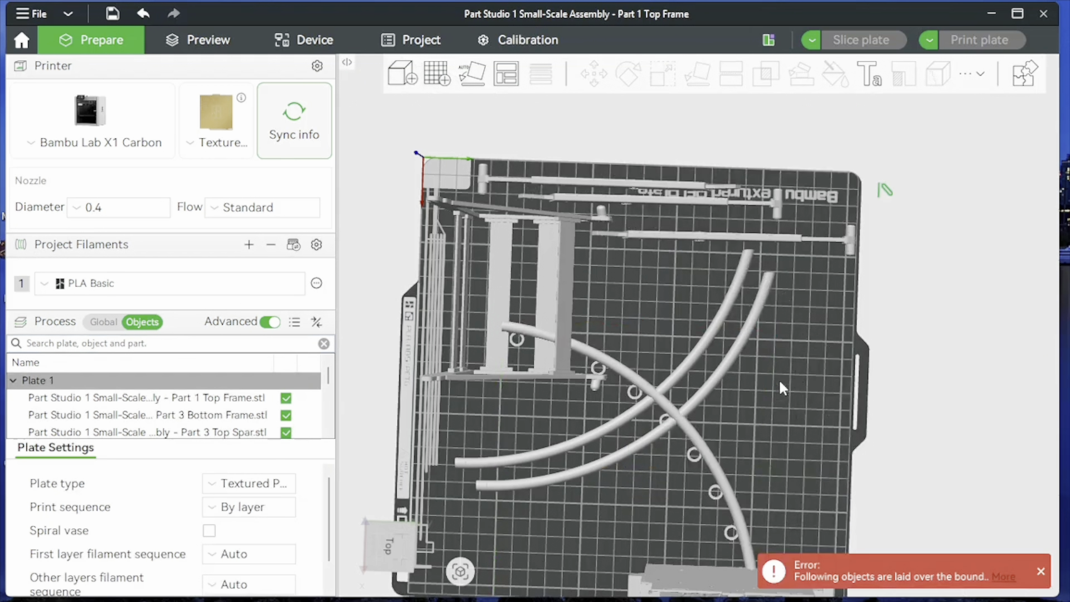
# Step: Rotate the top hoop segment around Z and nest it alongside the outer bottom hoop segment
pyautogui.click(620, 368)
pyautogui.click(629, 74)
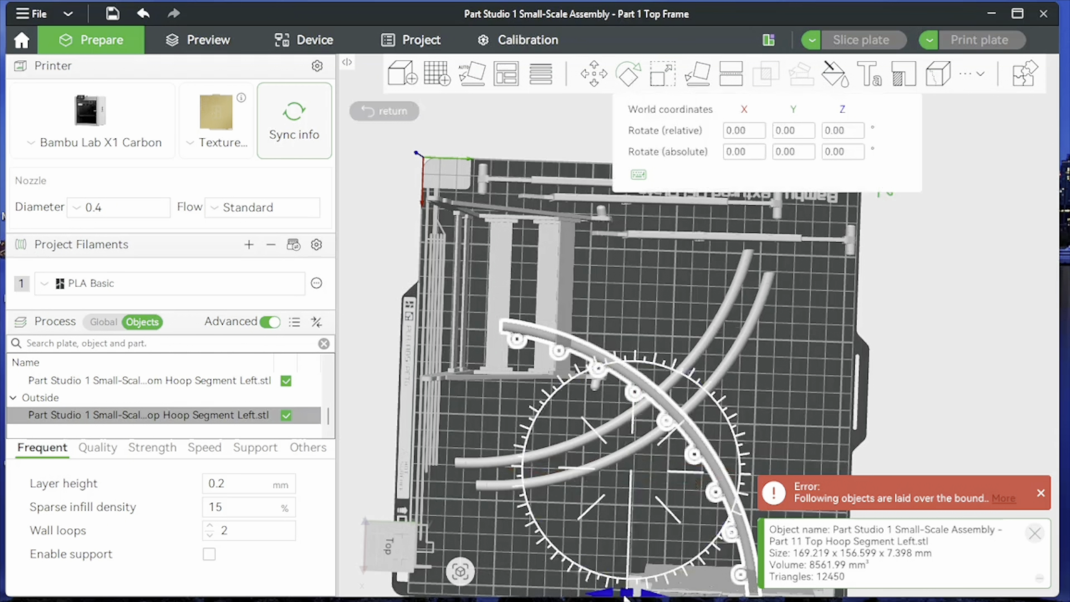
pyautogui.moveTo(629, 597); pyautogui.dragTo(586, 586)
pyautogui.moveTo(436, 484); pyautogui.dragTo(377, 423)
pyautogui.click(930, 460)
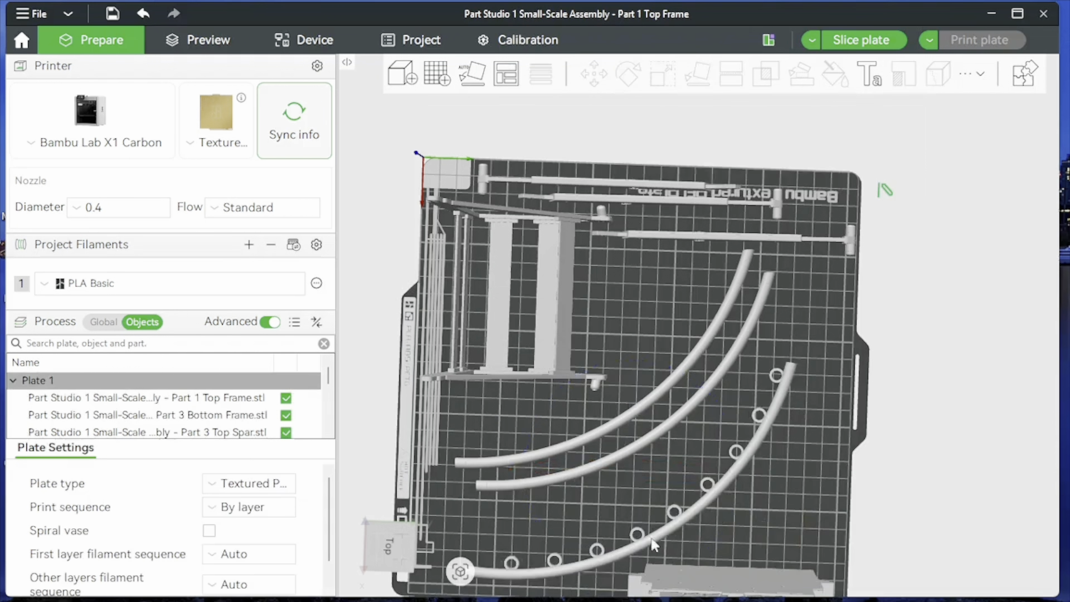
pyautogui.moveTo(661, 531); pyautogui.dragTo(664, 479)
pyautogui.click(930, 461)
pyautogui.moveTo(930, 446); pyautogui.dragTo(920, 468)
# Step: Clone the Part 11 Top Hoop Segment Left to make 1 copy
pyautogui.rightClick(664, 479)
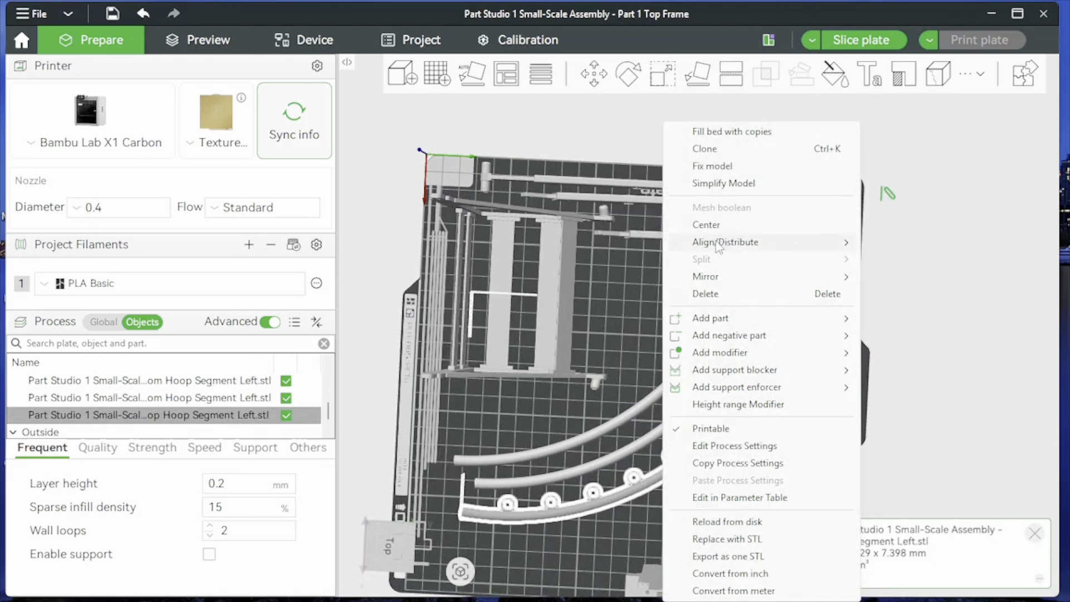
pyautogui.click(718, 149)
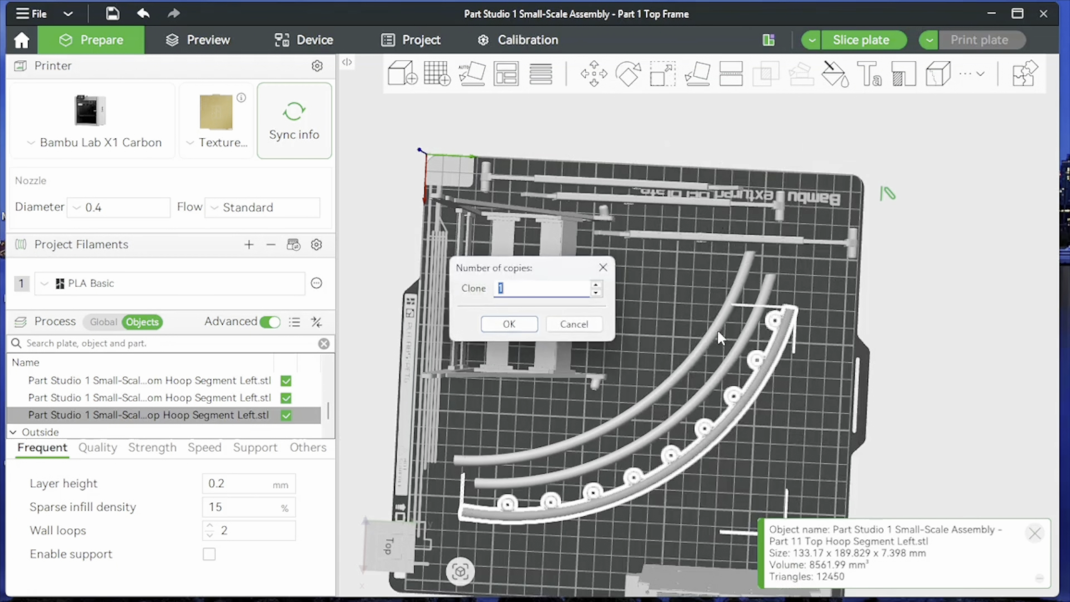
pyautogui.click(509, 324)
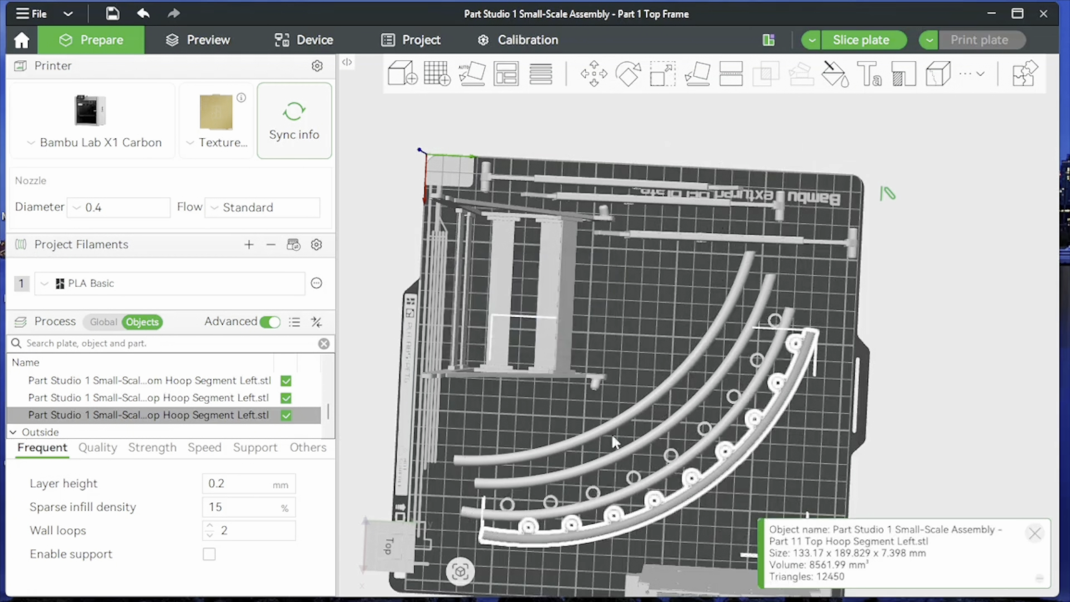
pyautogui.click(718, 531)
pyautogui.moveTo(798, 473); pyautogui.dragTo(799, 445)
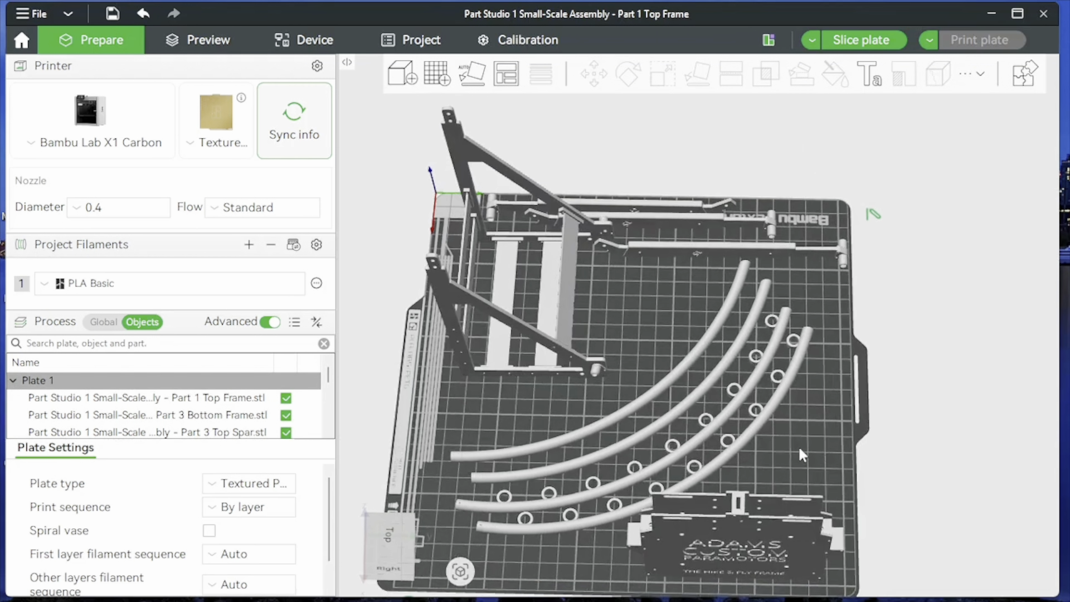
# Step: Import the Part 48 Swing Arm Right file onto the plate
pyautogui.click(38, 14)
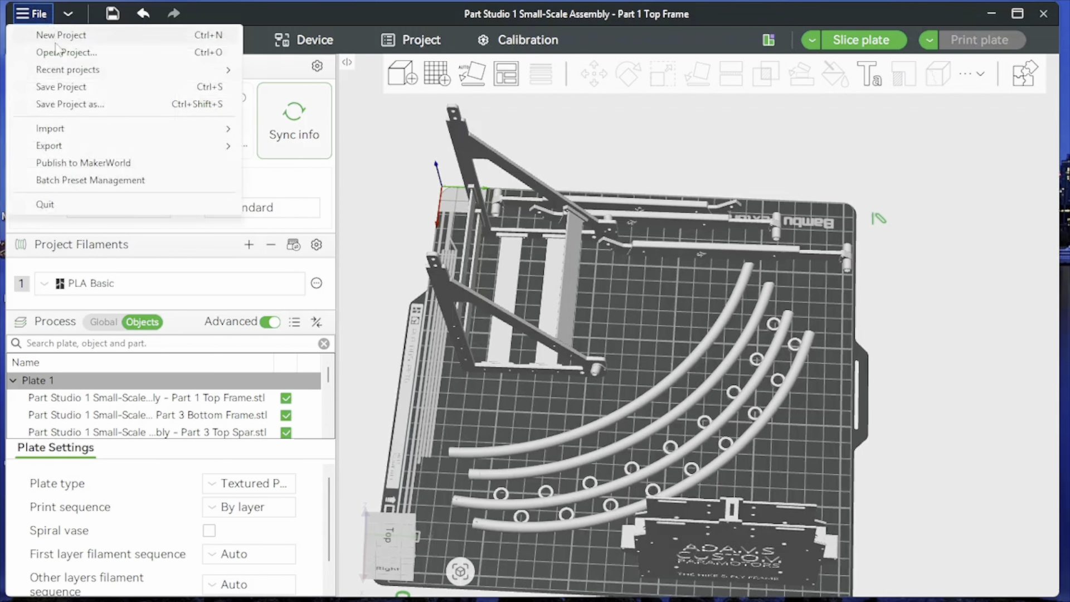
pyautogui.moveTo(50, 128)
pyautogui.click(335, 129)
# Step: Scale the Part 48 Swing Arm Right uniformly to 33.33 %
pyautogui.click(663, 74)
pyautogui.click(809, 134)
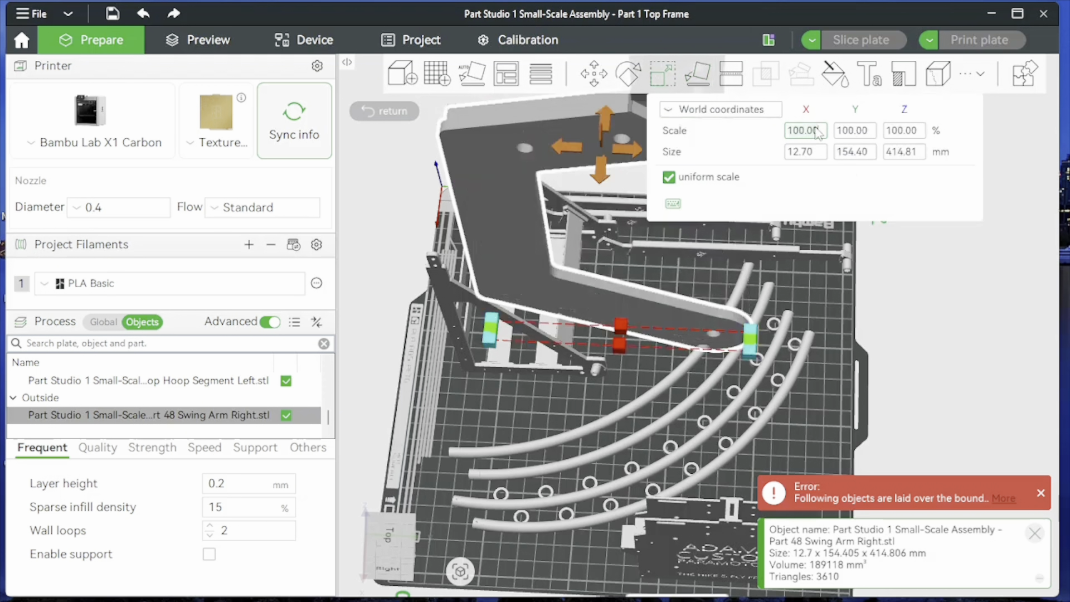
pyautogui.hotkey('ctrl', 'a')
pyautogui.write('33.33')
pyautogui.press('Return')
pyautogui.click(886, 293)
pyautogui.moveTo(886, 292); pyautogui.dragTo(874, 281)
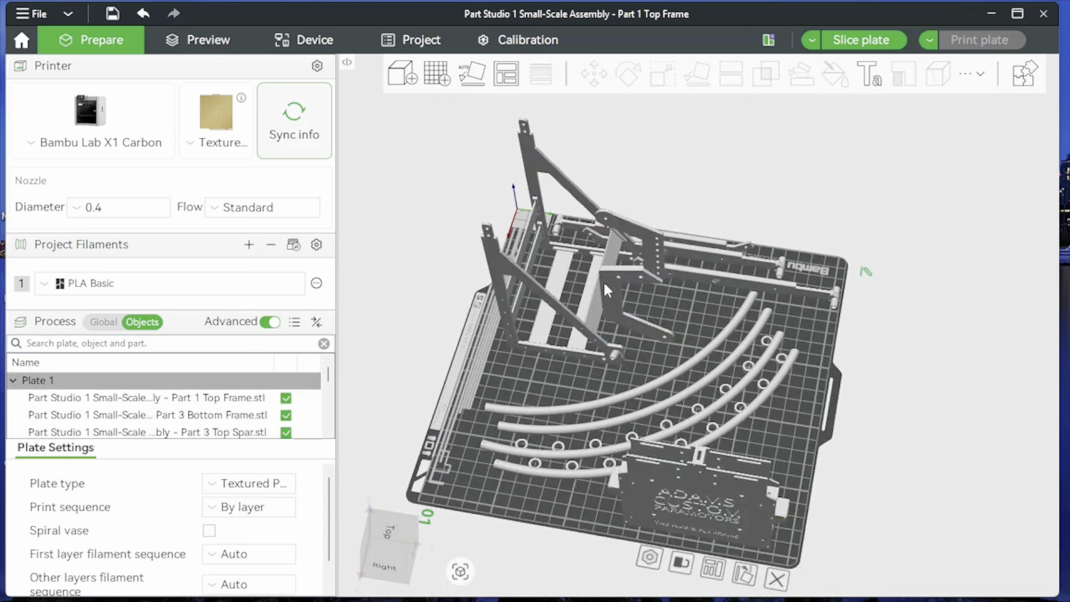
# Step: Move the swing arm clear of the bottom frame and lay it on its long narrow edge using Lay on Face
pyautogui.moveTo(612, 285); pyautogui.dragTo(641, 283)
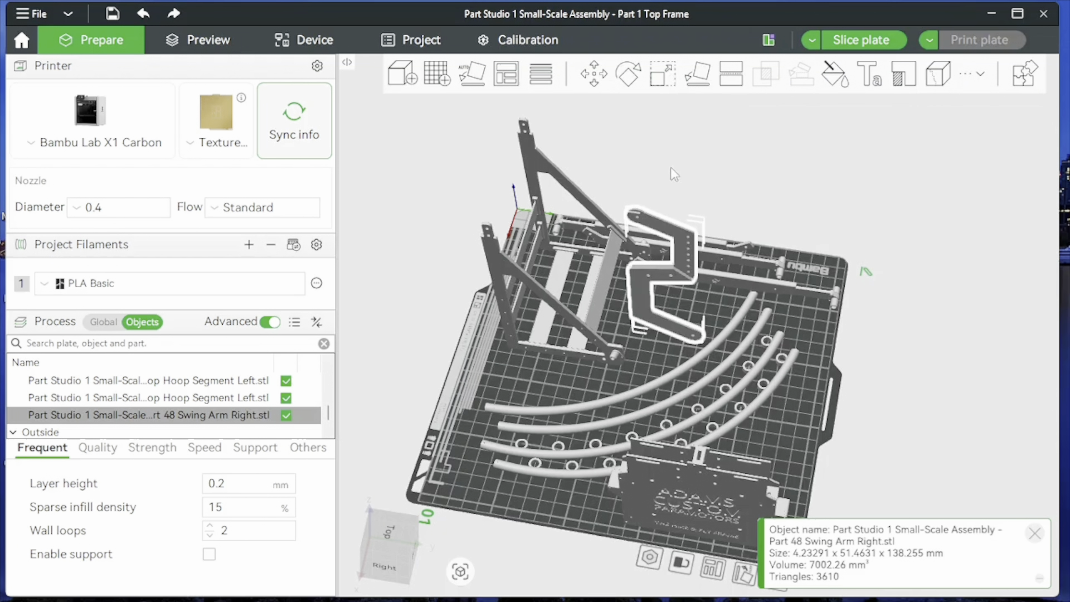
pyautogui.moveTo(673, 170); pyautogui.dragTo(721, 279)
pyautogui.click(665, 339)
pyautogui.click(589, 358)
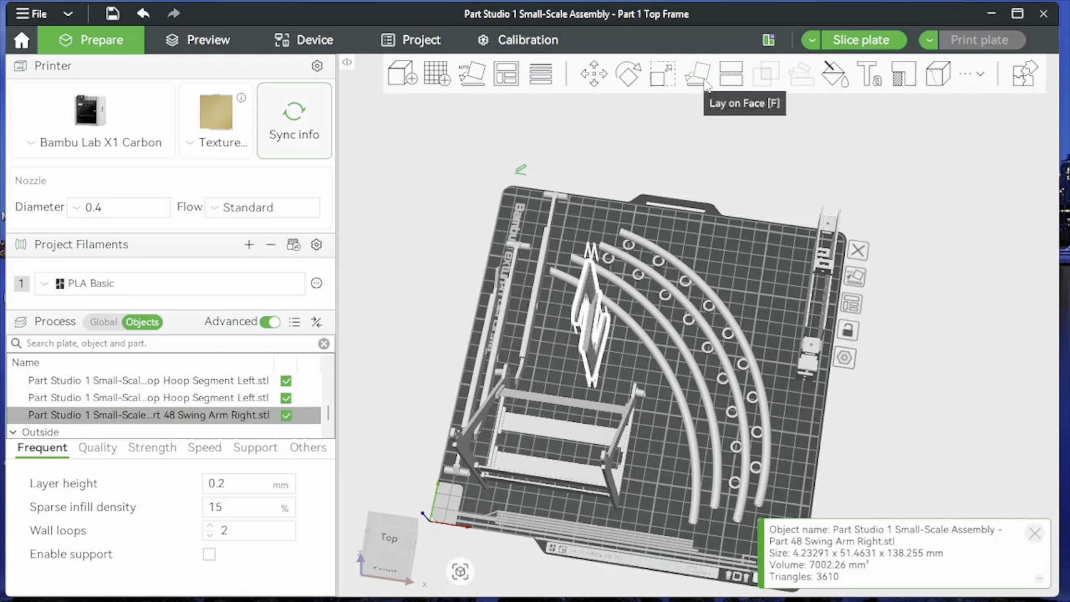
pyautogui.click(709, 84)
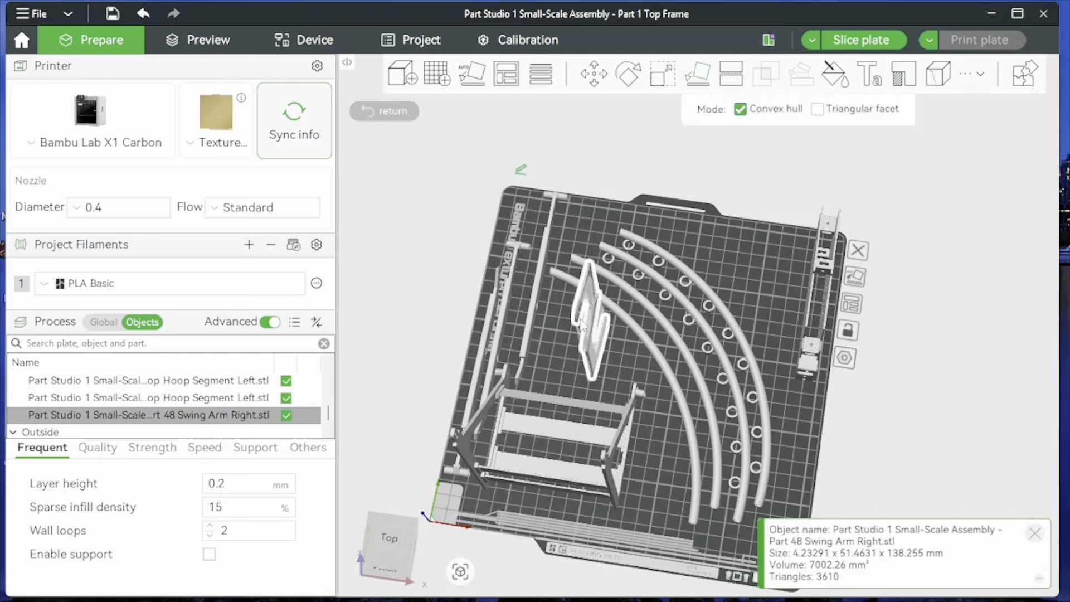
pyautogui.click(590, 373)
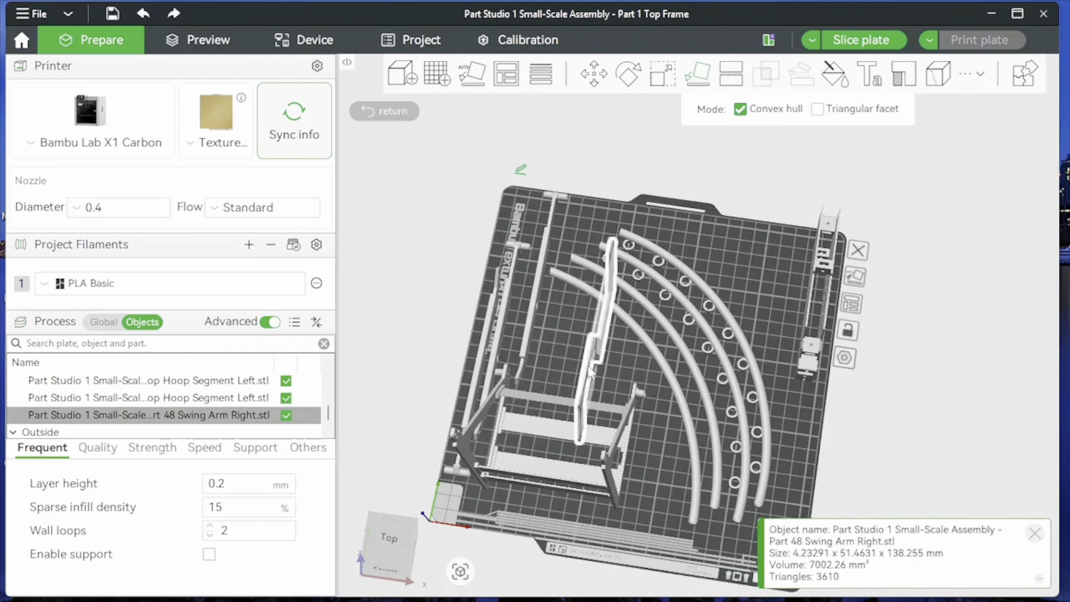
# Step: Rotate the swing arm about a quarter turn around Z and move it to the free plate edge beyond the hoop segments
pyautogui.moveTo(618, 379); pyautogui.dragTo(537, 411)
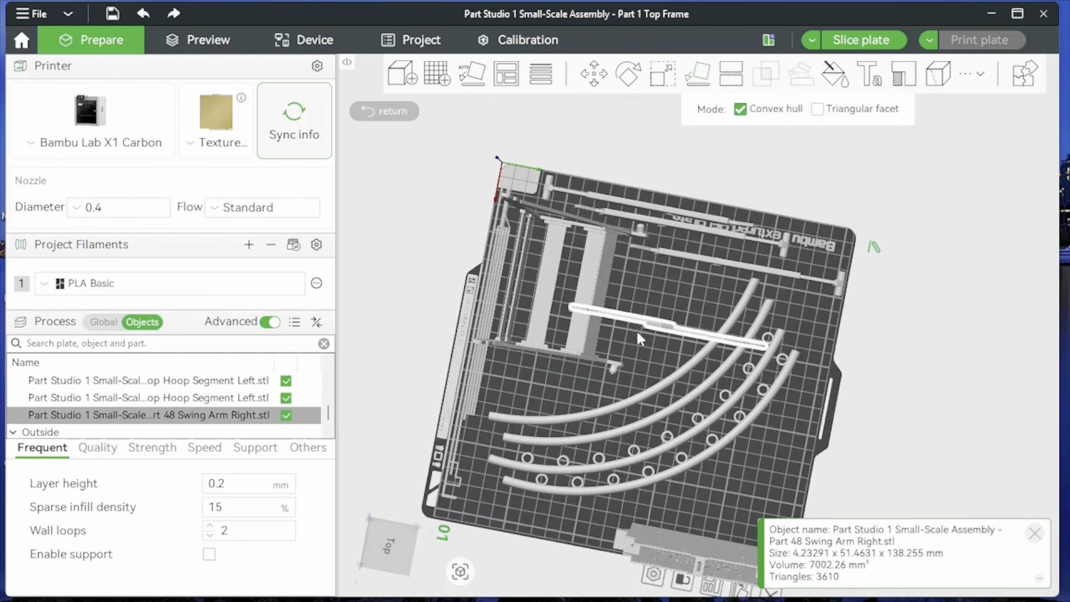
pyautogui.click(629, 77)
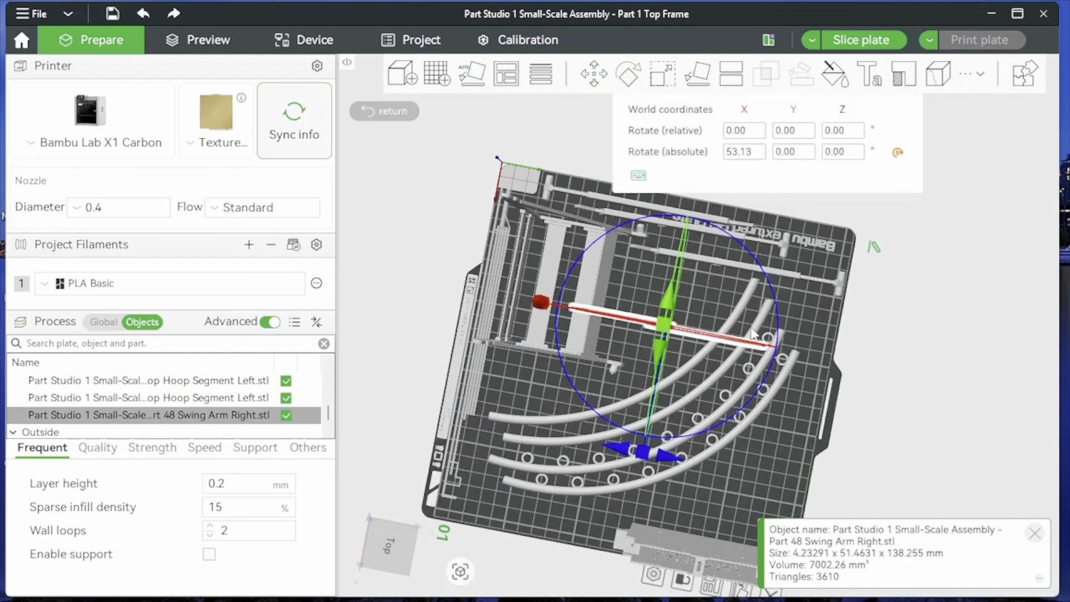
pyautogui.moveTo(613, 443); pyautogui.dragTo(441, 295)
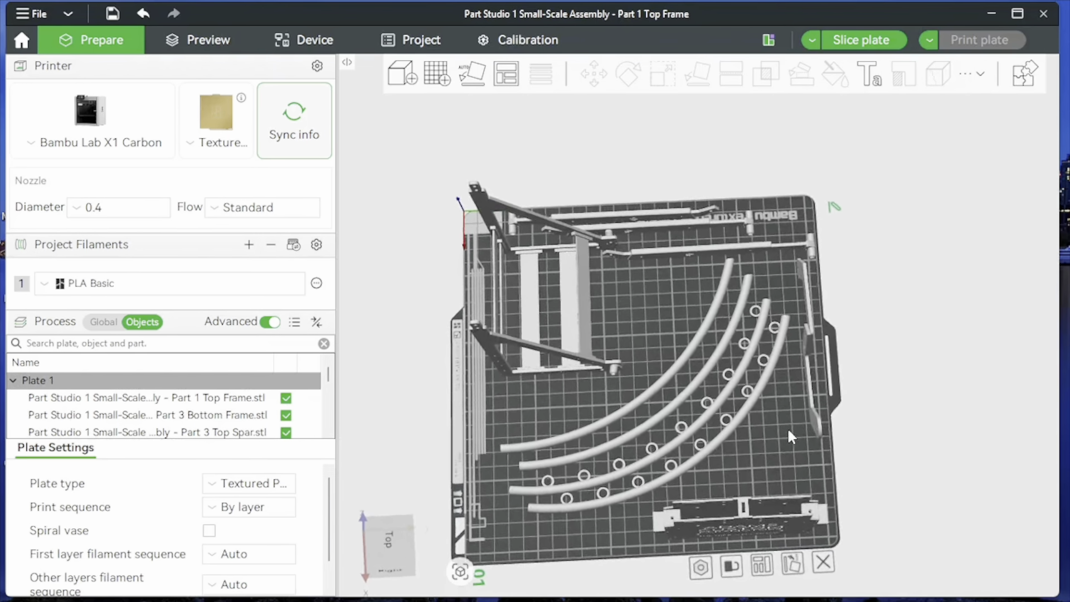
# Step: Clone the Part 48 Swing Arm Right to make 1 copy
pyautogui.moveTo(787, 427); pyautogui.dragTo(819, 403)
pyautogui.click(809, 366)
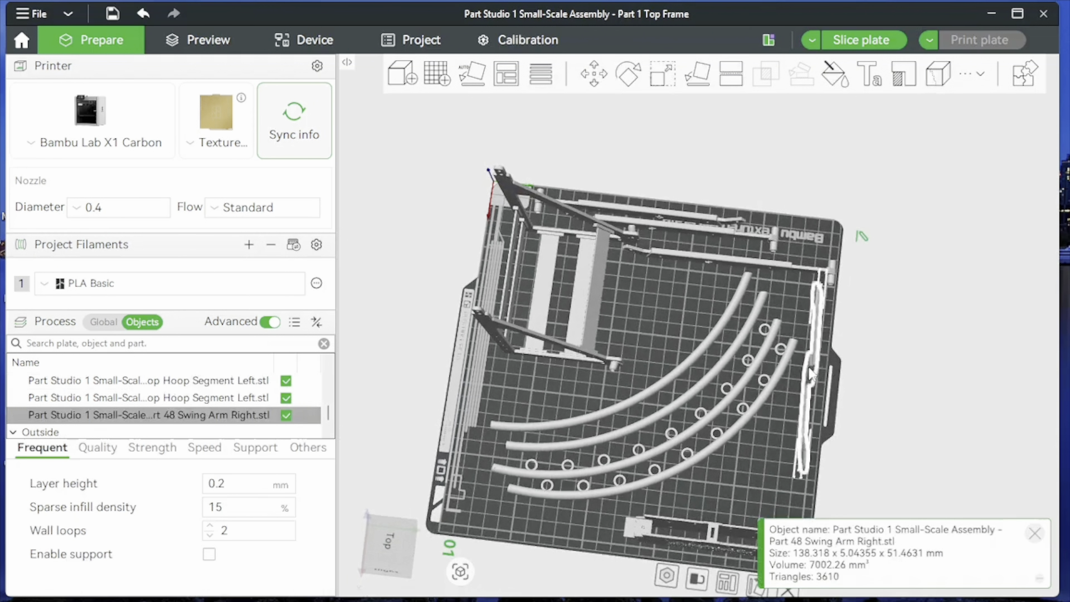
pyautogui.rightClick(810, 369)
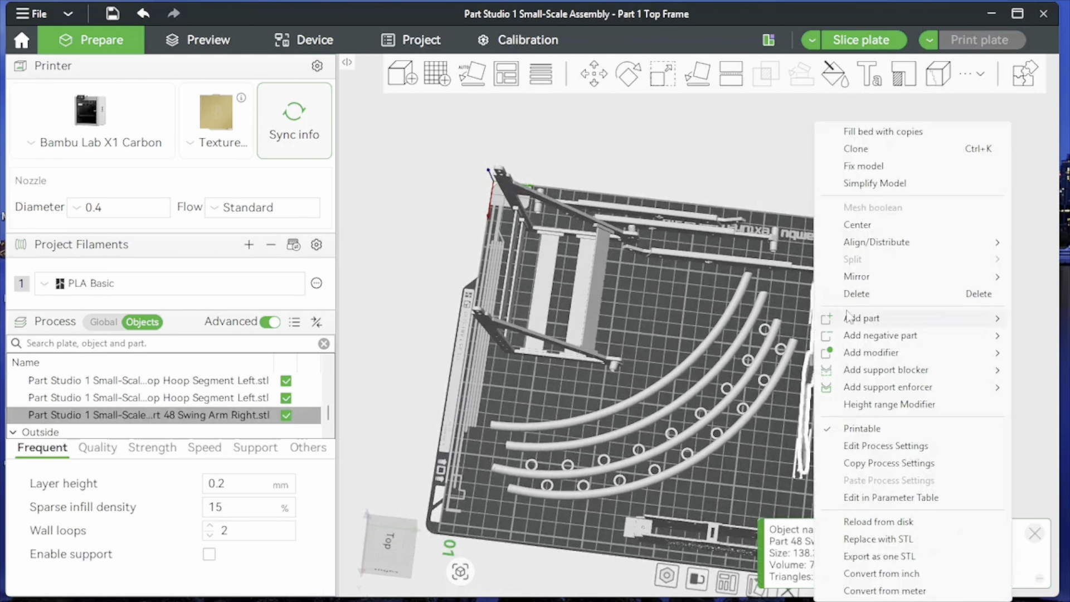
pyautogui.click(855, 149)
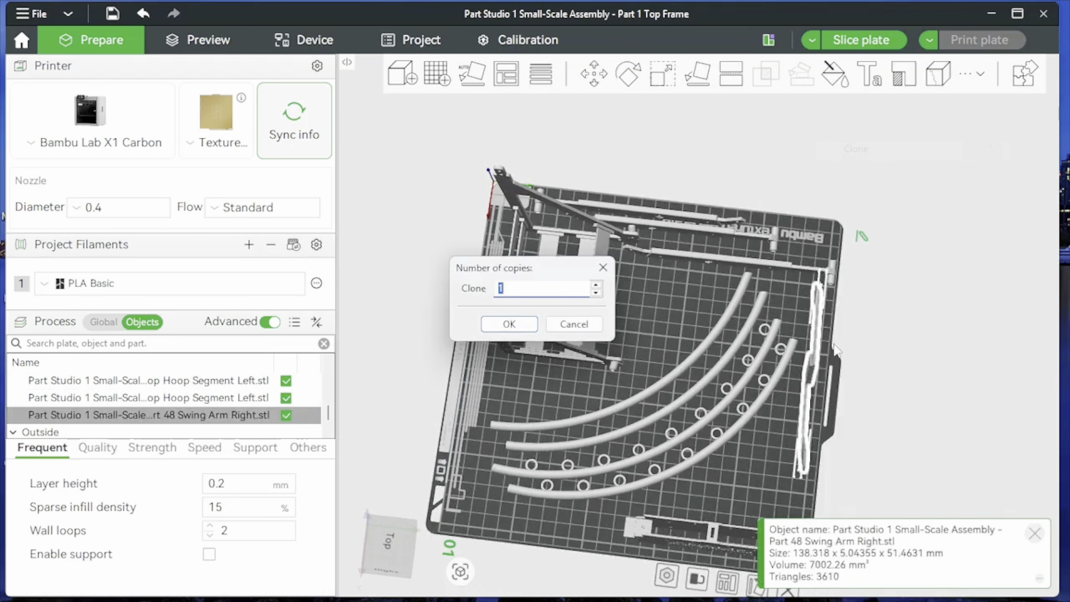
pyautogui.click(499, 323)
pyautogui.click(758, 447)
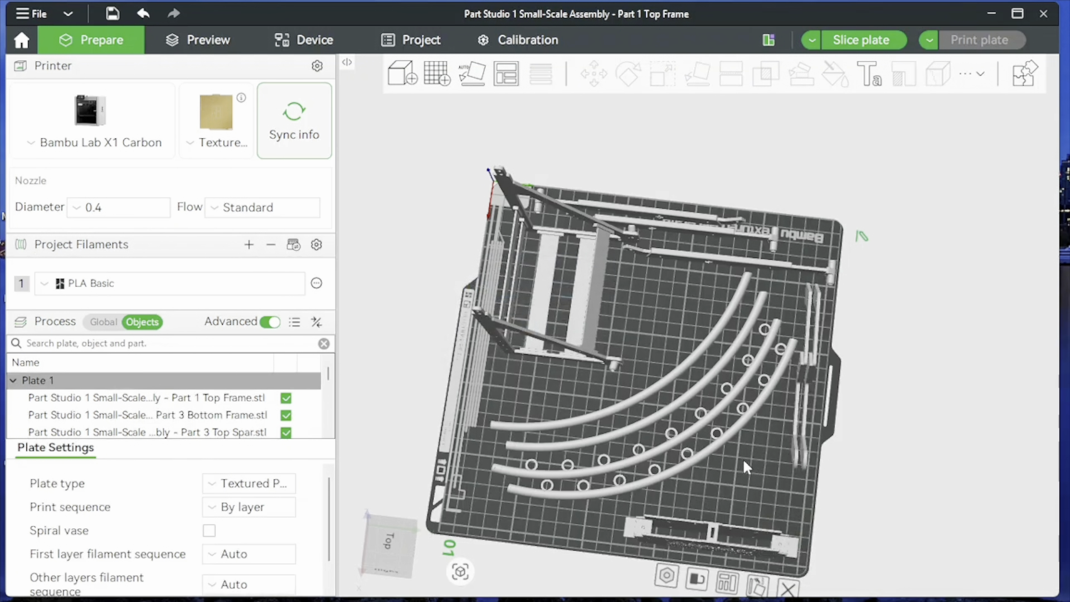
# Step: Give the flagged Part 11 Top Hoop Segment Left supports on build plate only and for critical regions only, and slice the plate again
pyautogui.moveTo(742, 457)
pyautogui.mouseDown()
pyautogui.moveTo(738, 423)
pyautogui.moveTo(724, 417)
pyautogui.moveTo(749, 429)
pyautogui.moveTo(738, 444)
pyautogui.mouseUp()
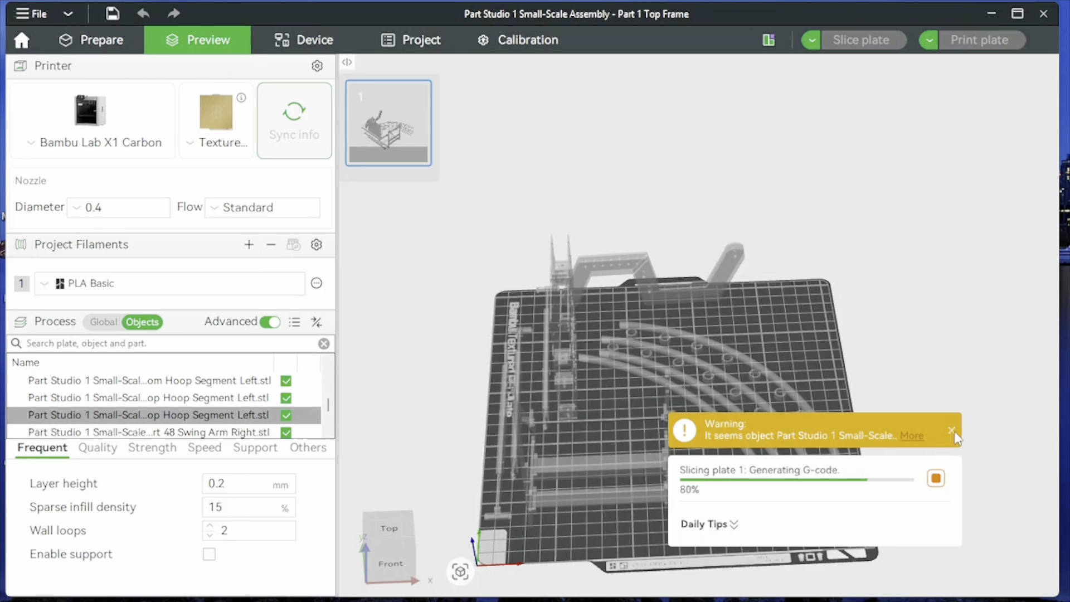
pyautogui.click(954, 433)
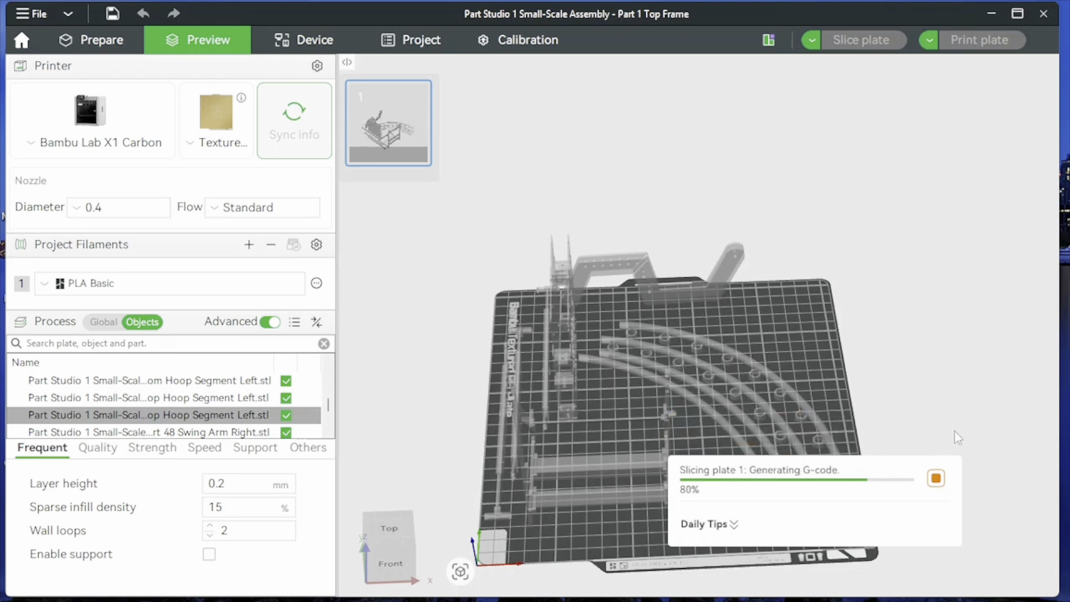
pyautogui.click(95, 41)
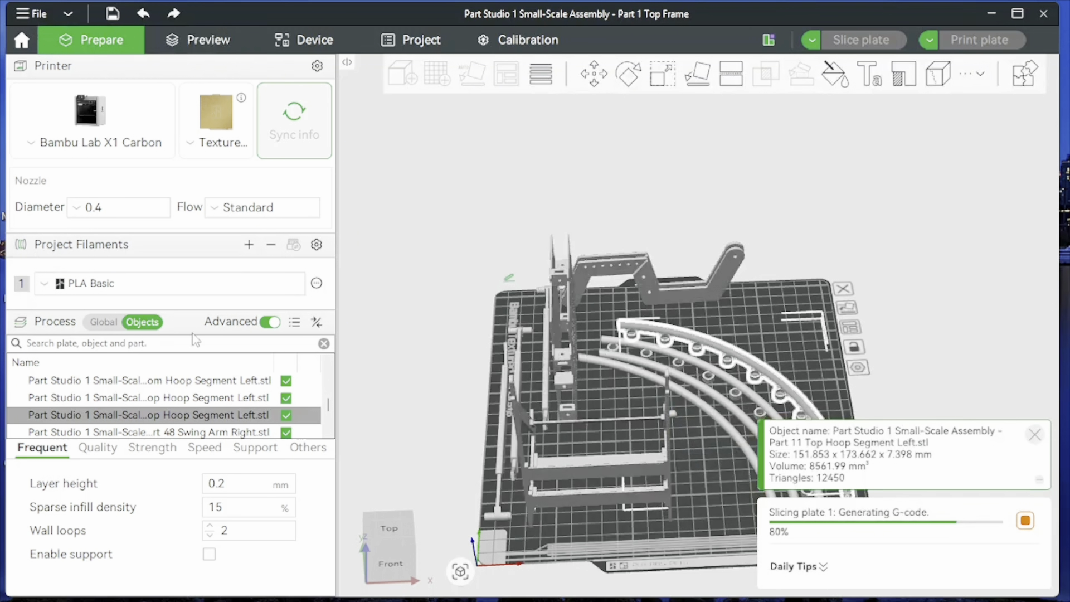
pyautogui.scroll(-2, 565, 346)
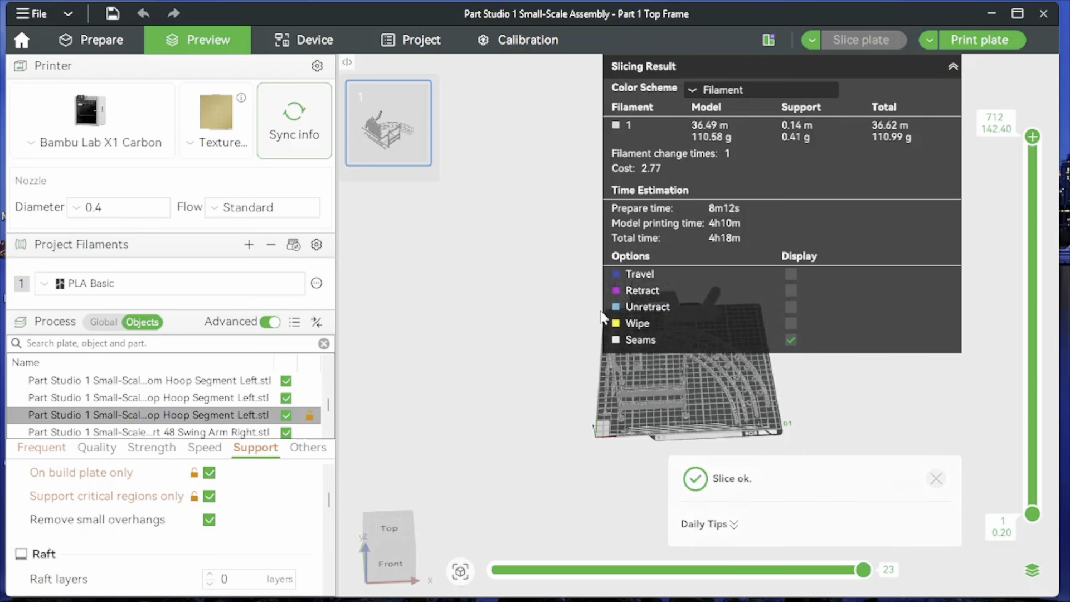
# Step: Open the print job setup for the sliced plate and bring up the filament choices for its PLA
pyautogui.moveTo(494, 330); pyautogui.dragTo(351, 310, button='right')
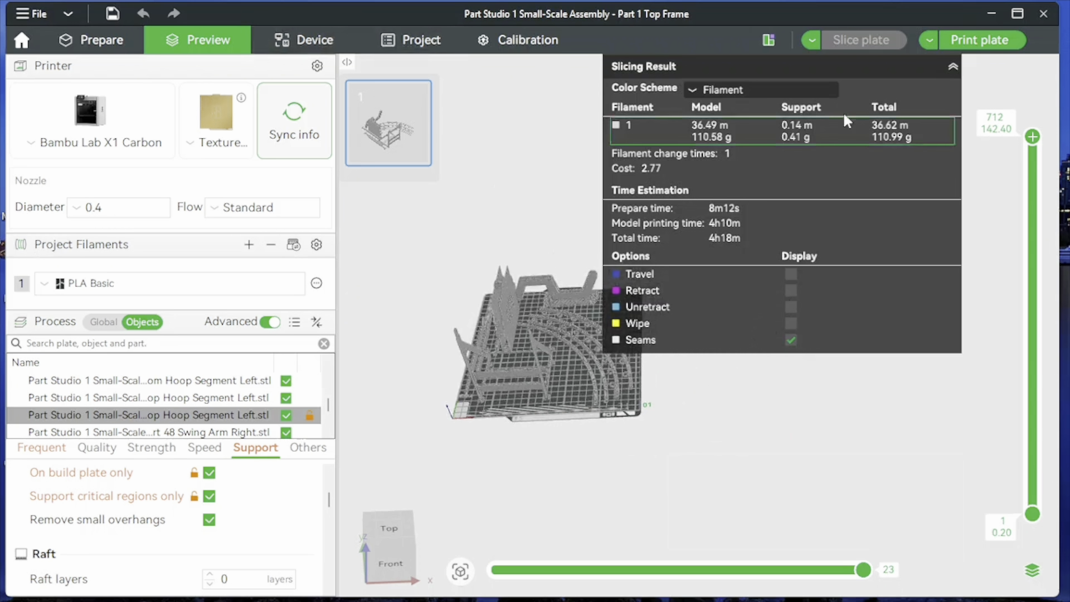
pyautogui.click(981, 41)
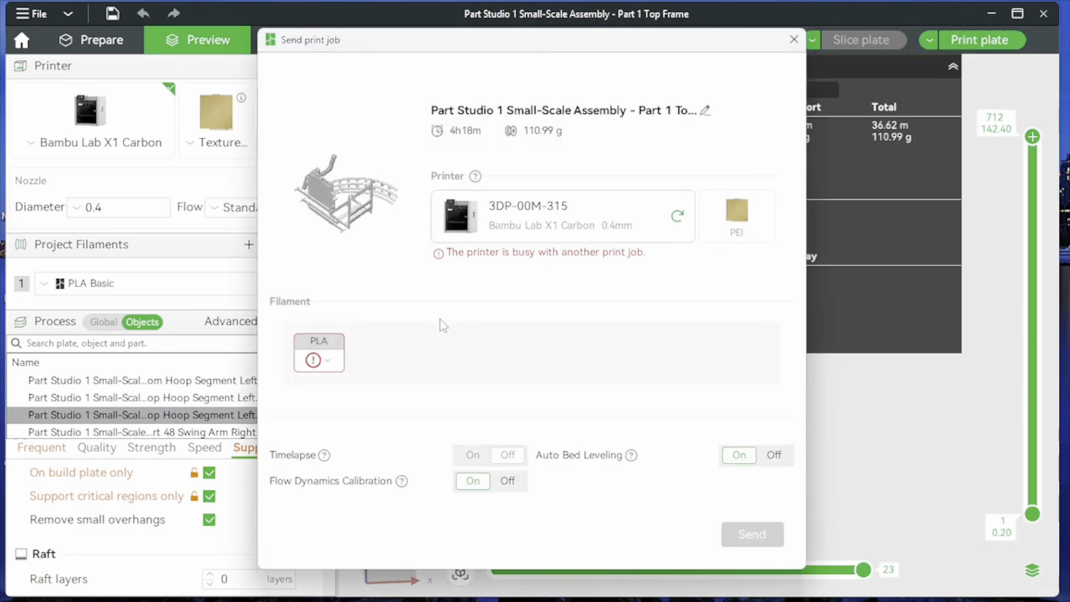
pyautogui.click(328, 364)
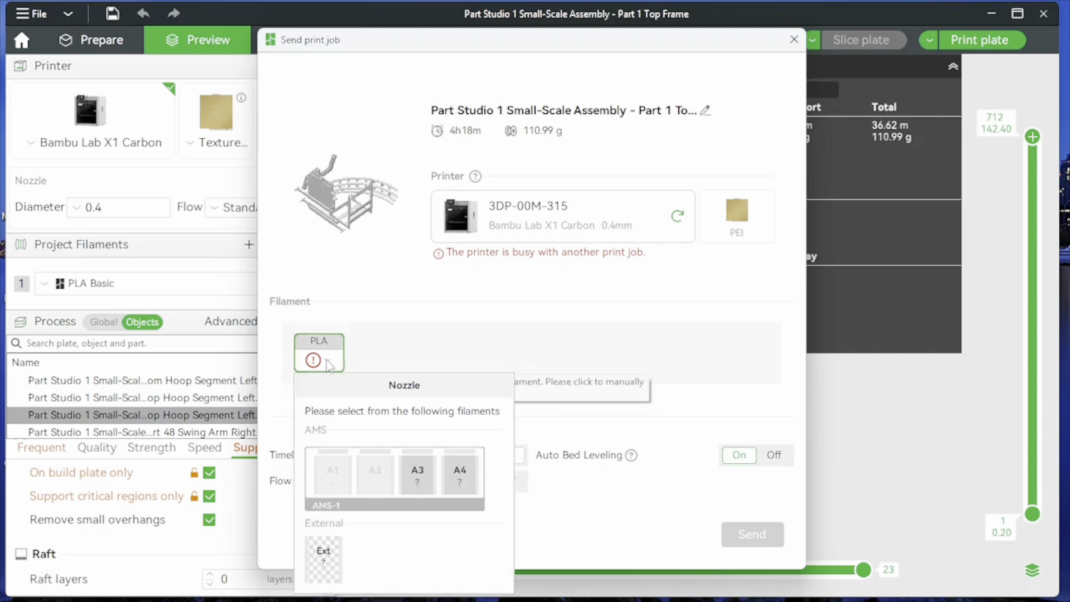